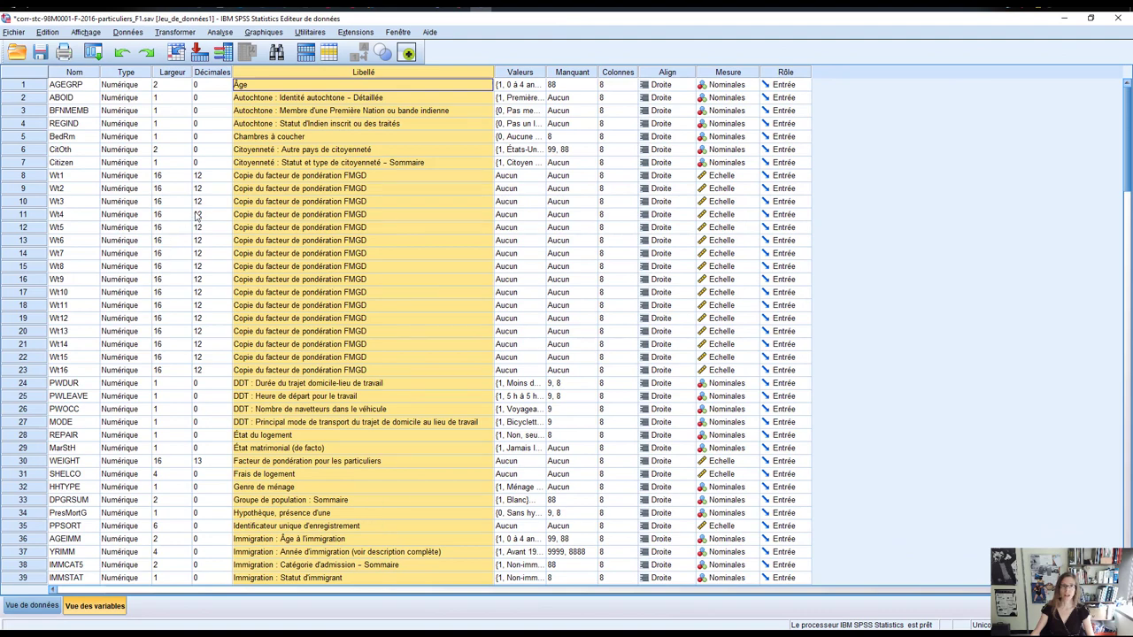
- Check in the case-weighting settings which frequency variable weights the observations, leaving the settings as they are
{"action": "left_click", "coordinate": [126, 33]}
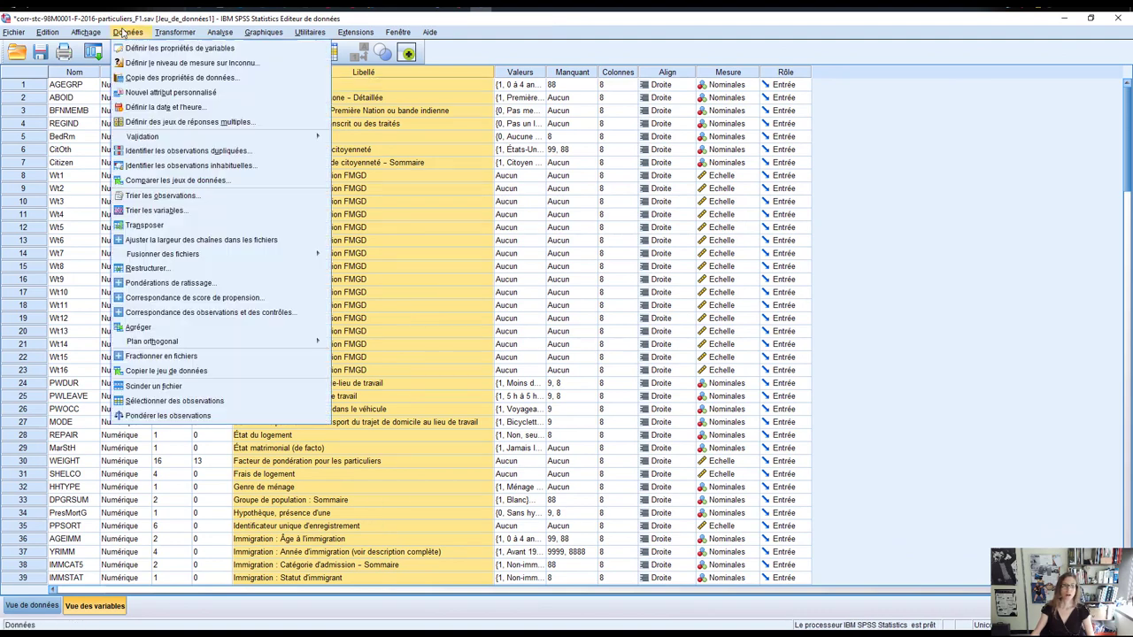
{"action": "left_click", "coordinate": [168, 416]}
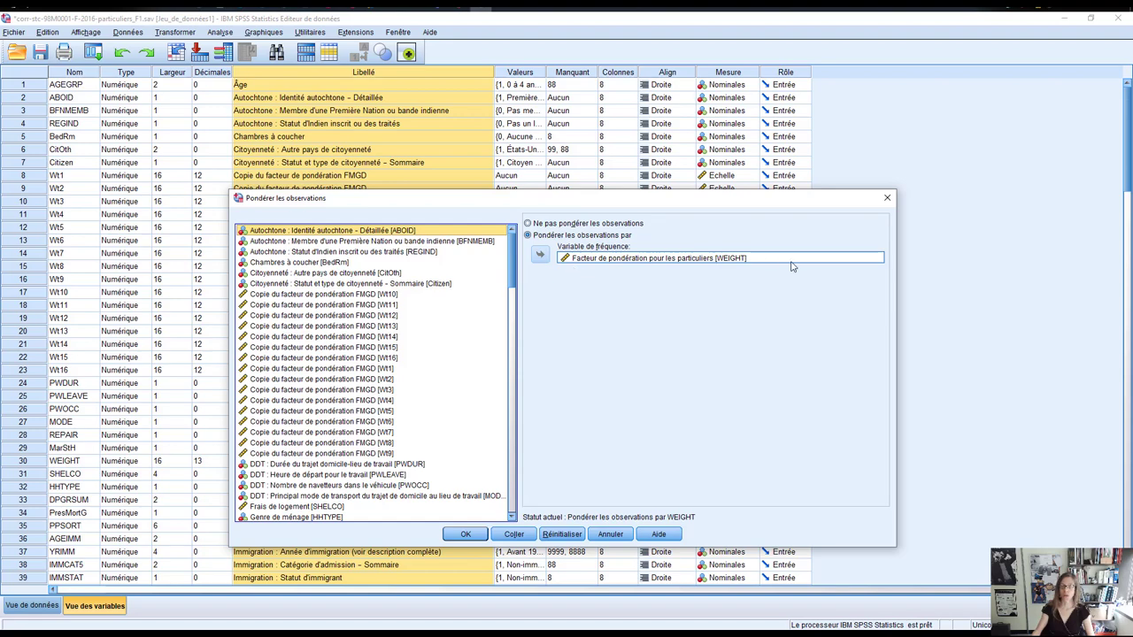
{"action": "left_click", "coordinate": [615, 537]}
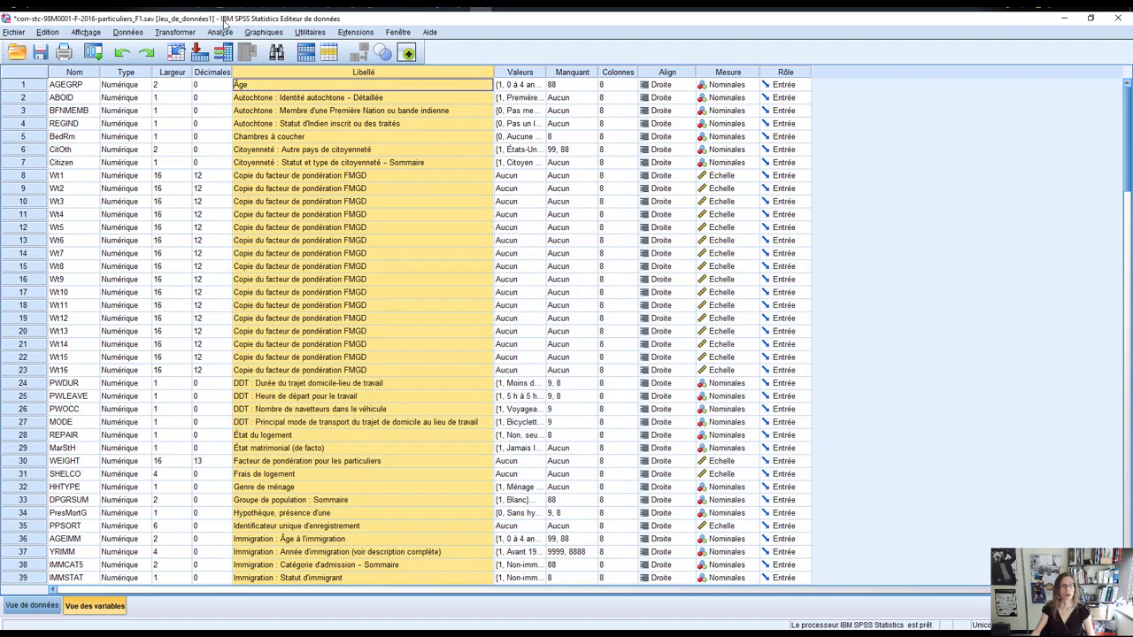
- Start an Explorer analysis from the descriptive statistics and add Frais de logement [SHELCO] as the dependent variable
{"action": "left_click", "coordinate": [219, 33]}
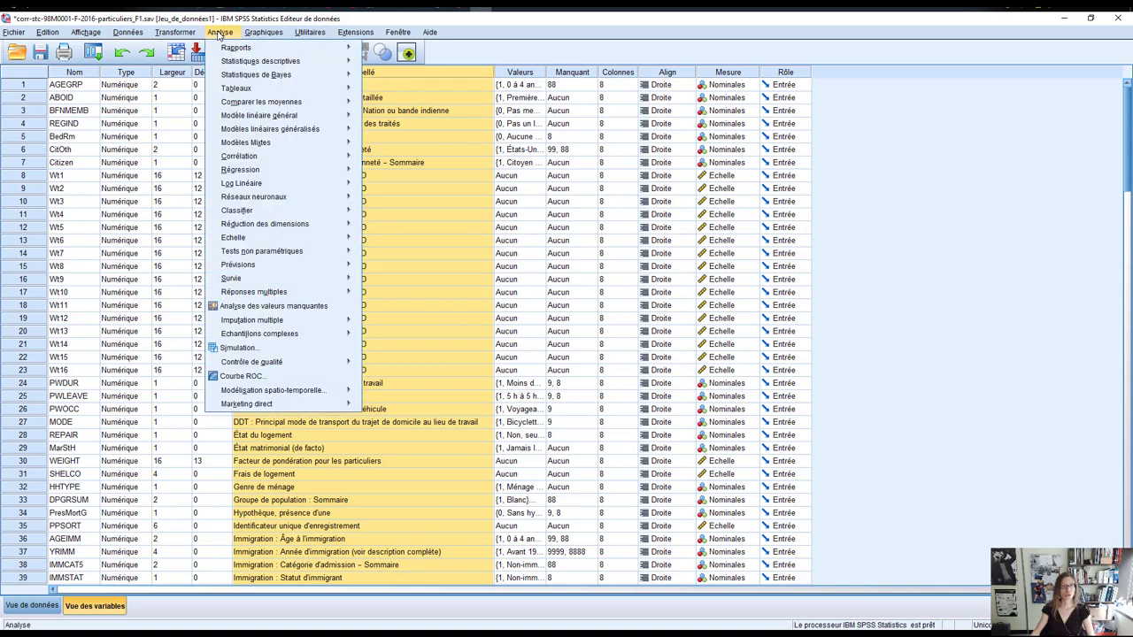
{"action": "mouse_move", "coordinate": [248, 67]}
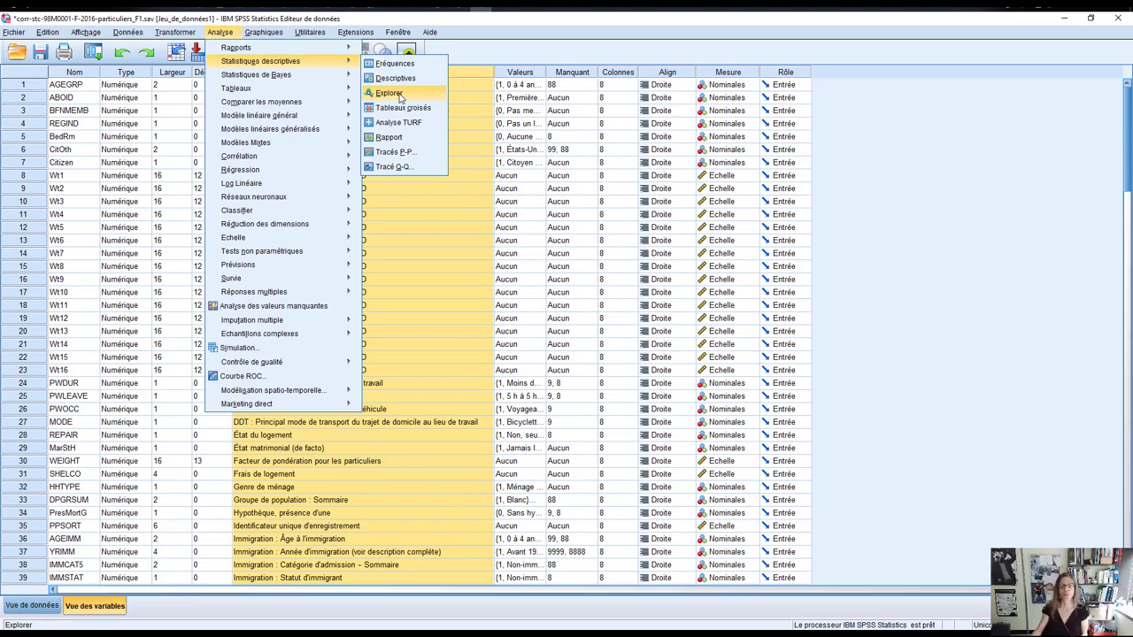
{"action": "left_click", "coordinate": [397, 94]}
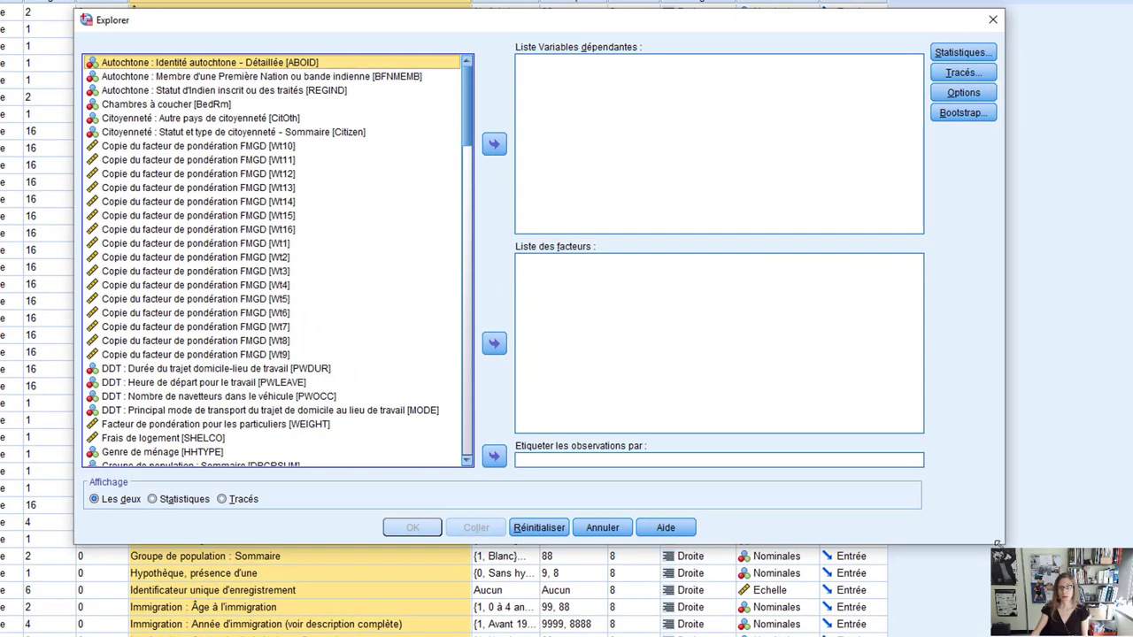
{"action": "left_click_drag", "start_coordinate": [997, 544], "coordinate": [1085, 556]}
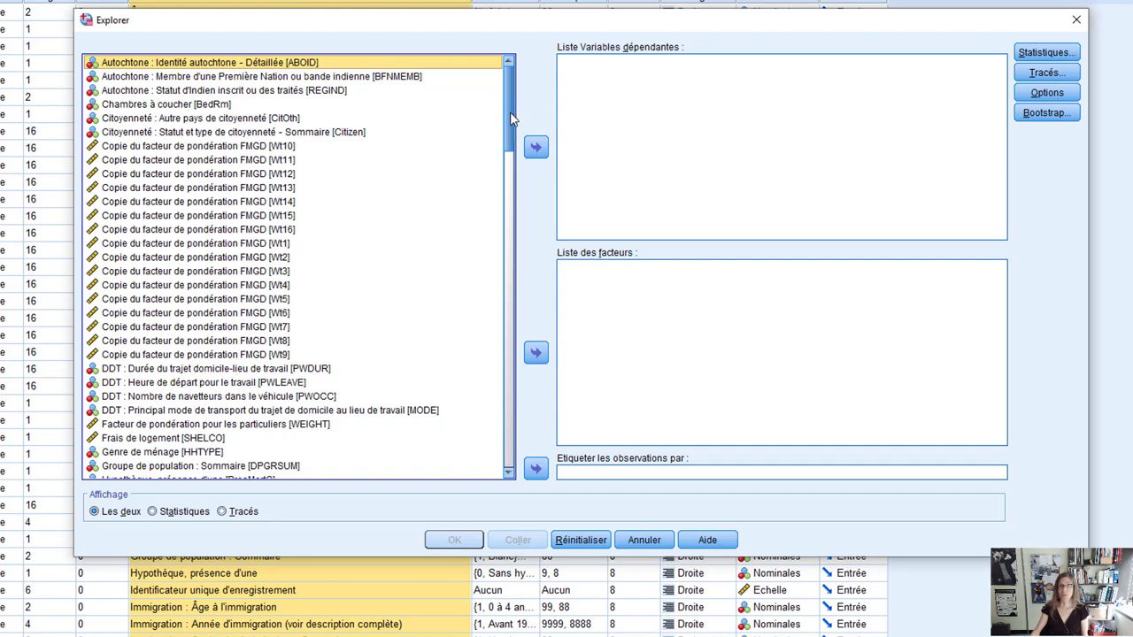
{"action": "left_click_drag", "start_coordinate": [510, 119], "coordinate": [512, 167]}
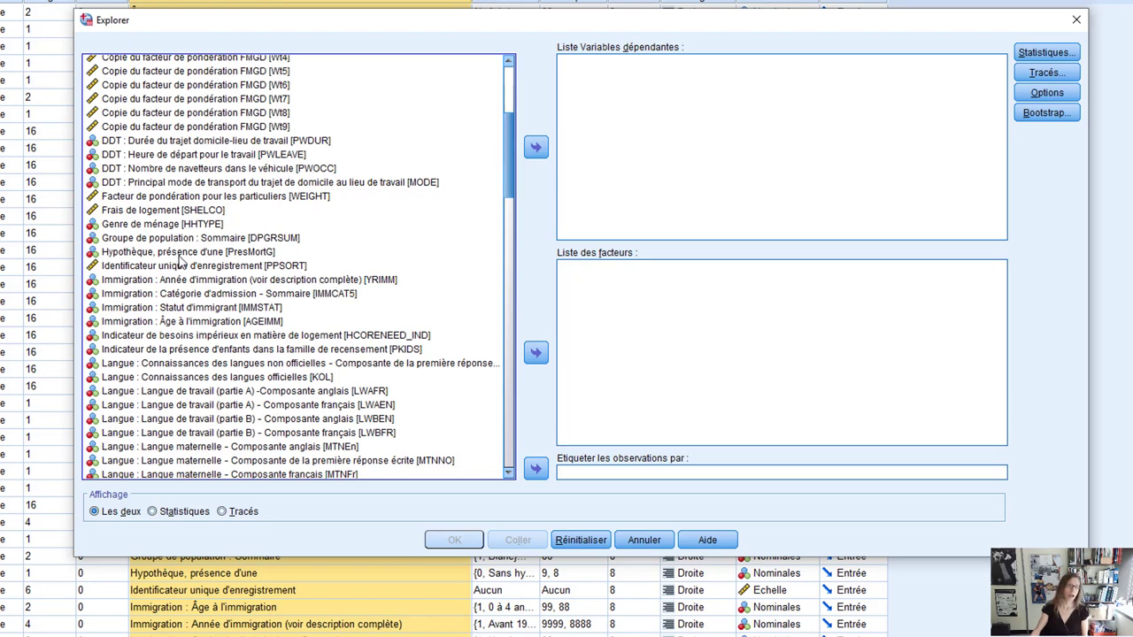
{"action": "left_click", "coordinate": [166, 211]}
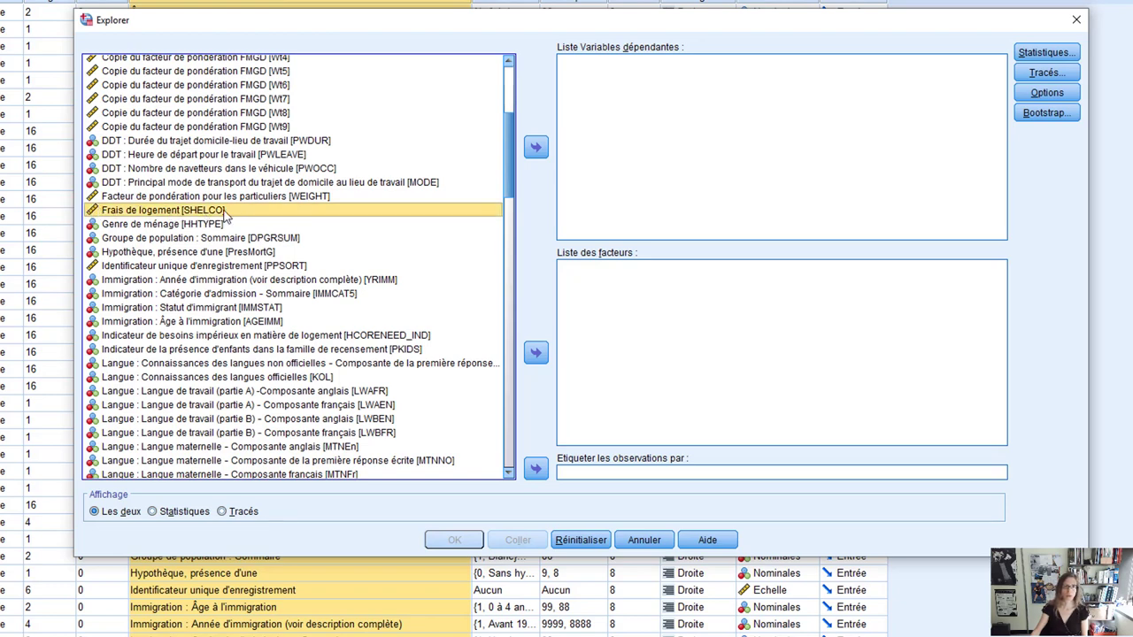
{"action": "left_click", "coordinate": [542, 149]}
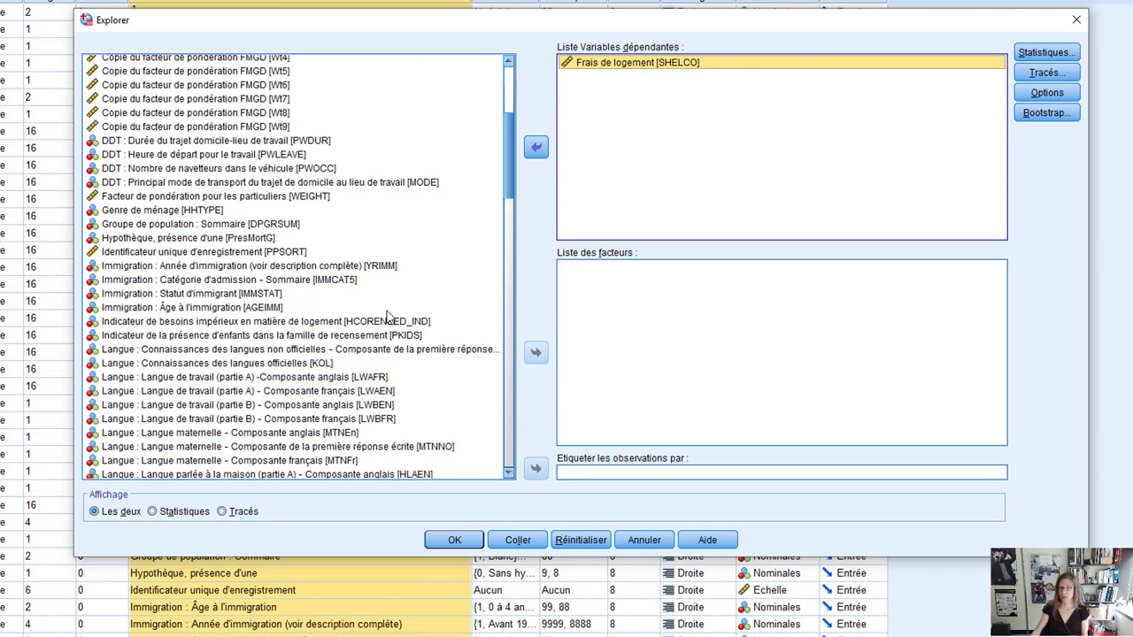
- Add Mode d'occupation [Tenur] to the factor list of the Explorer analysis
{"action": "left_click", "coordinate": [346, 340]}
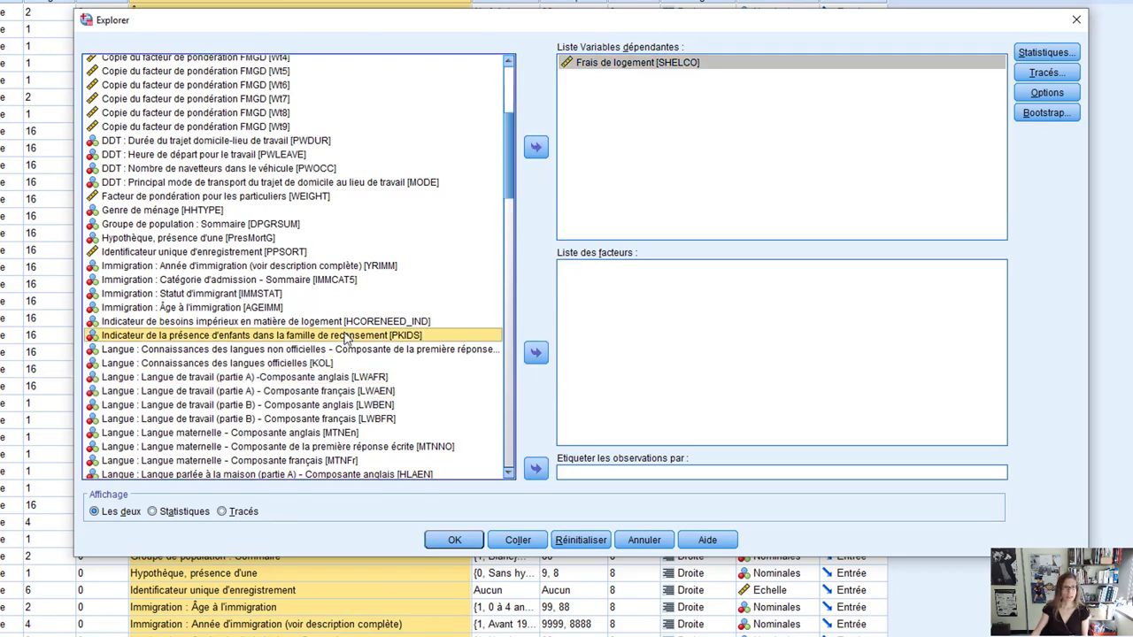
{"action": "scroll", "coordinate": [346, 340], "scroll_direction": "down", "scroll_amount": 3}
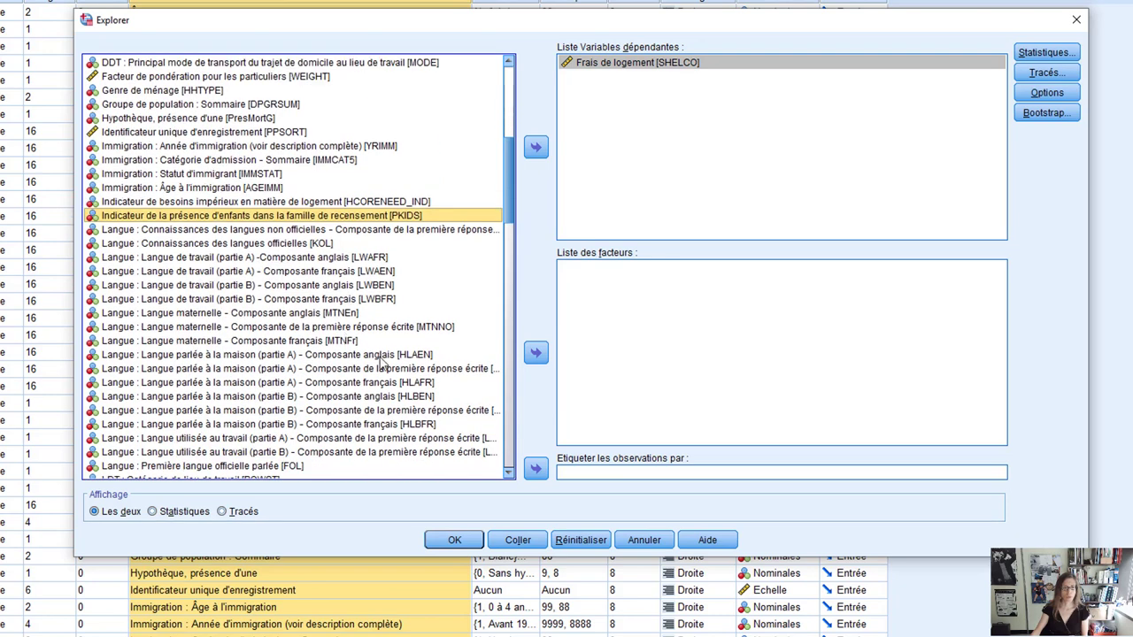
{"action": "scroll", "coordinate": [381, 361], "scroll_direction": "down", "scroll_amount": 3}
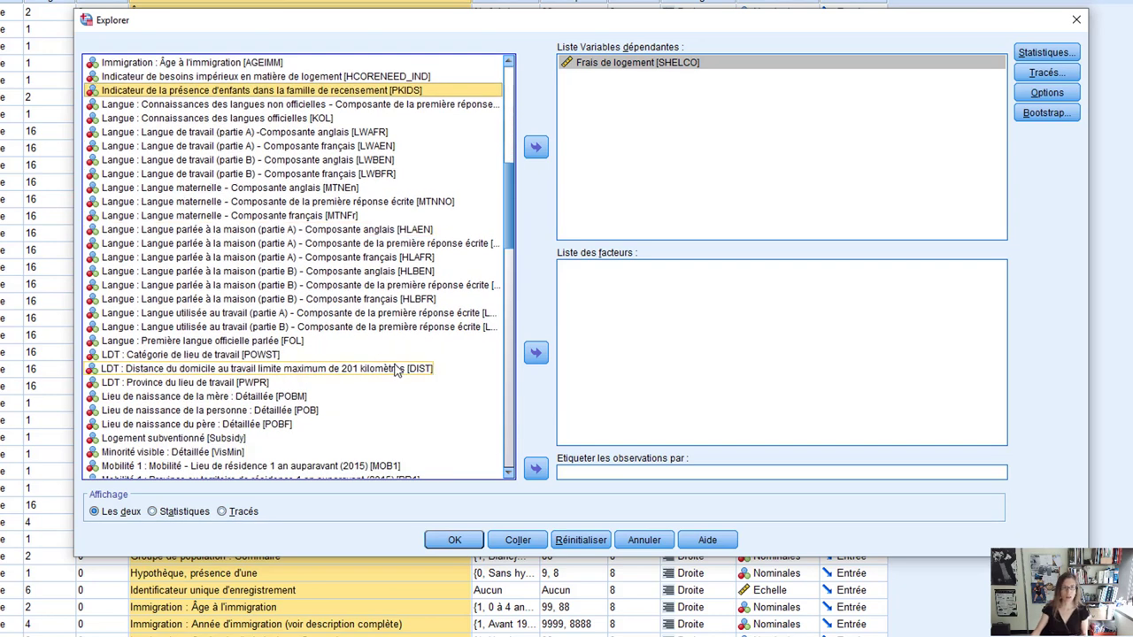
{"action": "scroll", "coordinate": [396, 370], "scroll_direction": "down", "scroll_amount": 1}
{"action": "scroll", "coordinate": [395, 370], "scroll_direction": "down", "scroll_amount": 1}
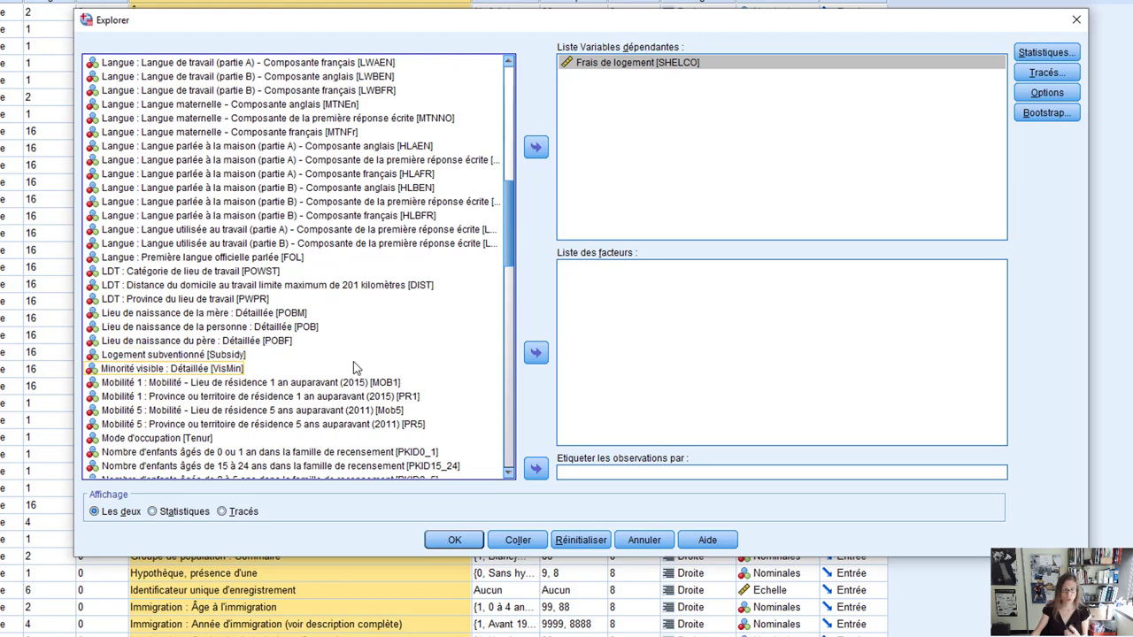
{"action": "scroll", "coordinate": [354, 367], "scroll_direction": "down", "scroll_amount": 2}
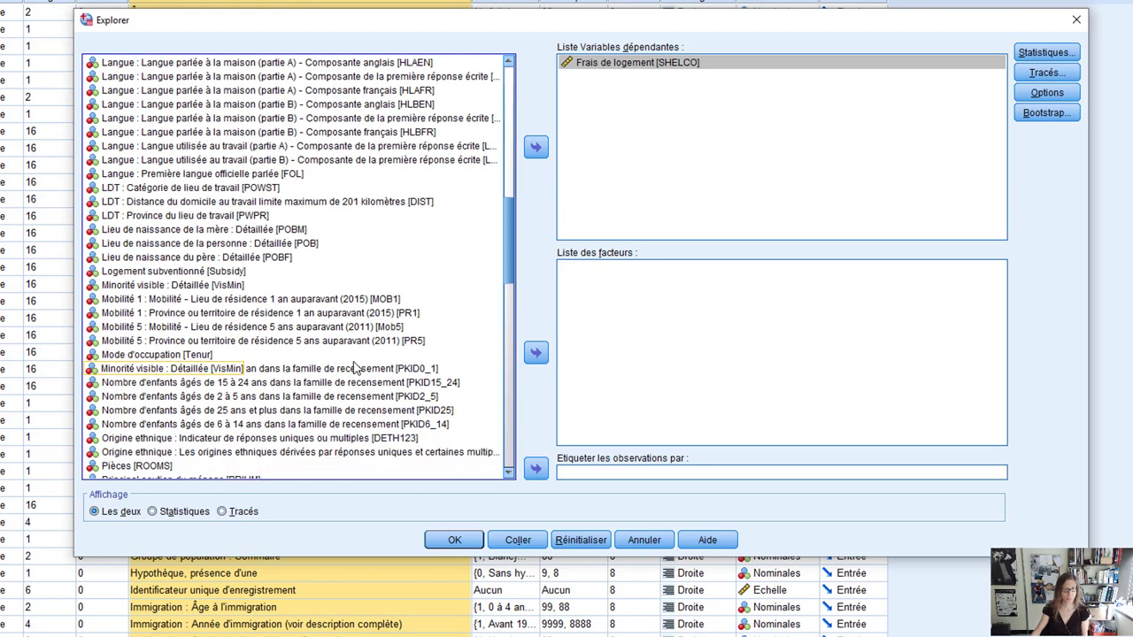
{"action": "left_click", "coordinate": [175, 358]}
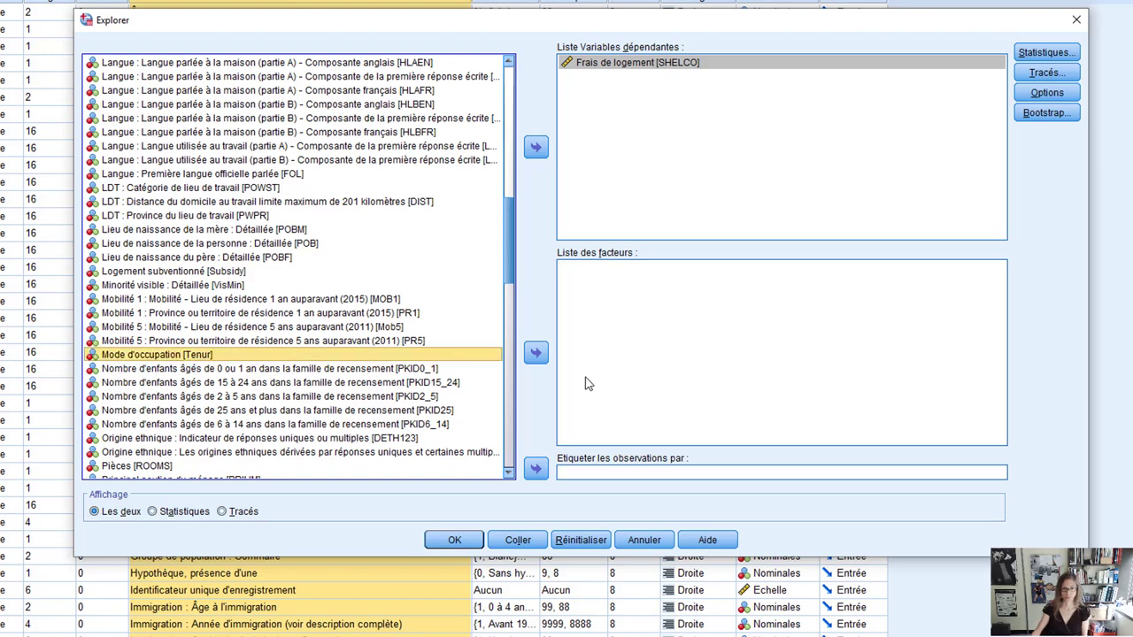
{"action": "left_click", "coordinate": [535, 354]}
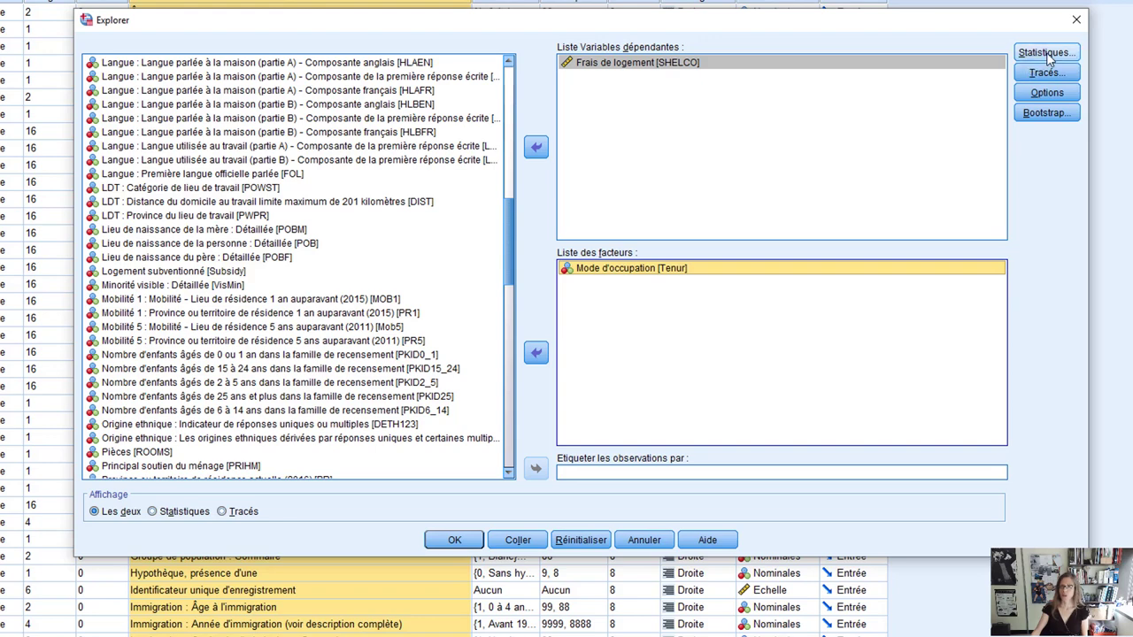
- Include Valeurs extrêmes and Percentiles in the statistics of the Explorer analysis
{"action": "left_click", "coordinate": [1046, 54]}
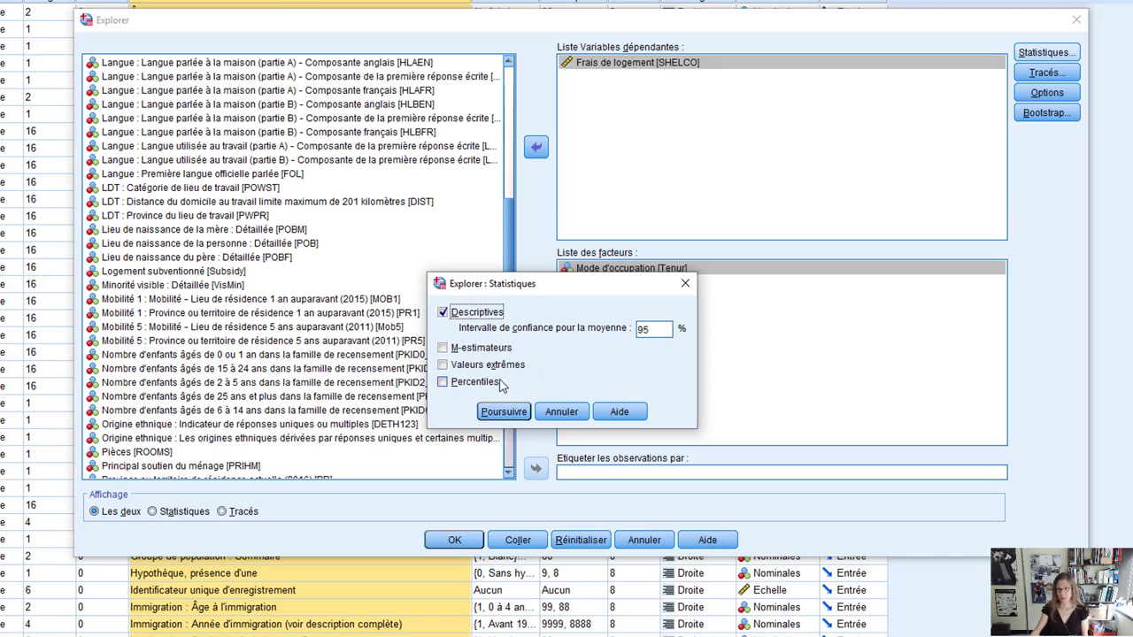
{"action": "left_click", "coordinate": [443, 366]}
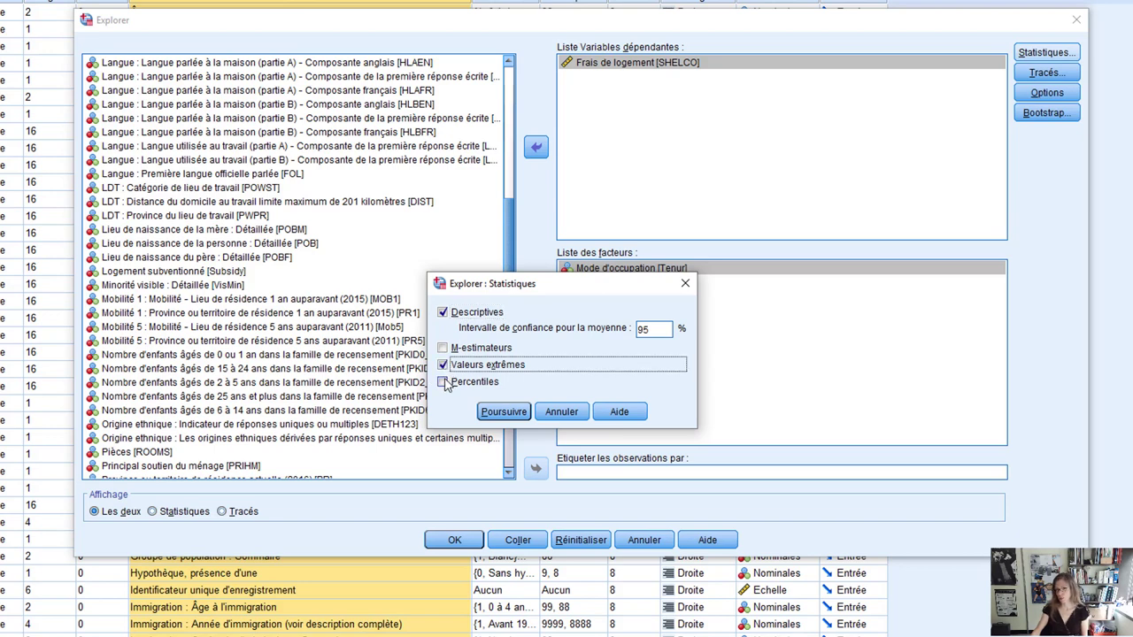
{"action": "left_click", "coordinate": [444, 382]}
{"action": "left_click", "coordinate": [502, 412]}
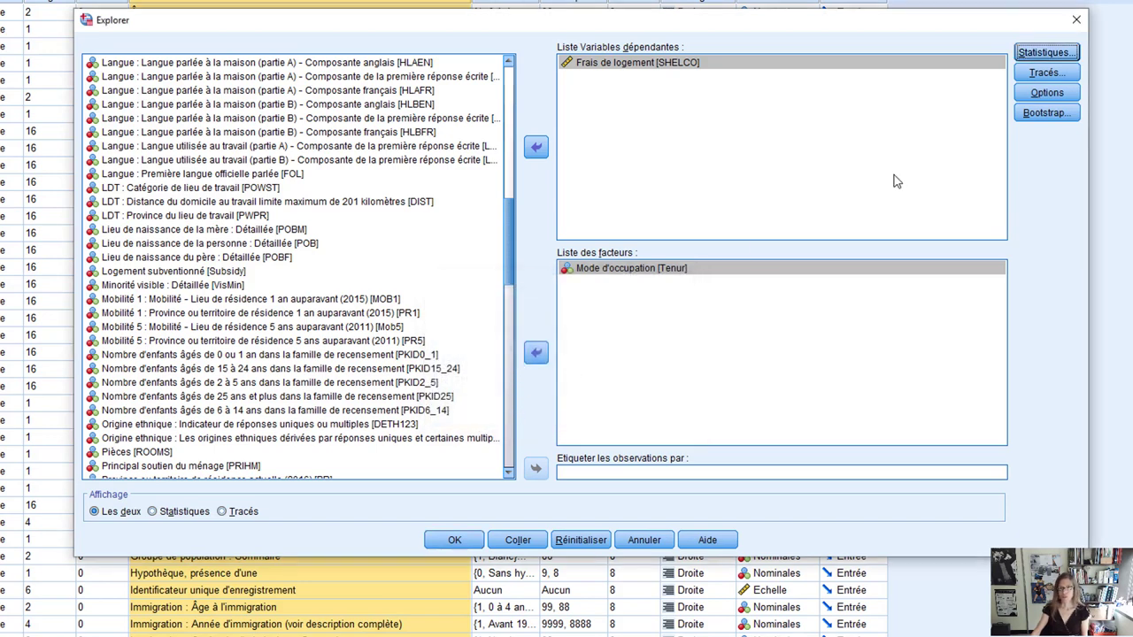
- Replace the Tige et feuille plot with Histogramme in the Explorer plots and run the analysis
{"action": "left_click", "coordinate": [1048, 73]}
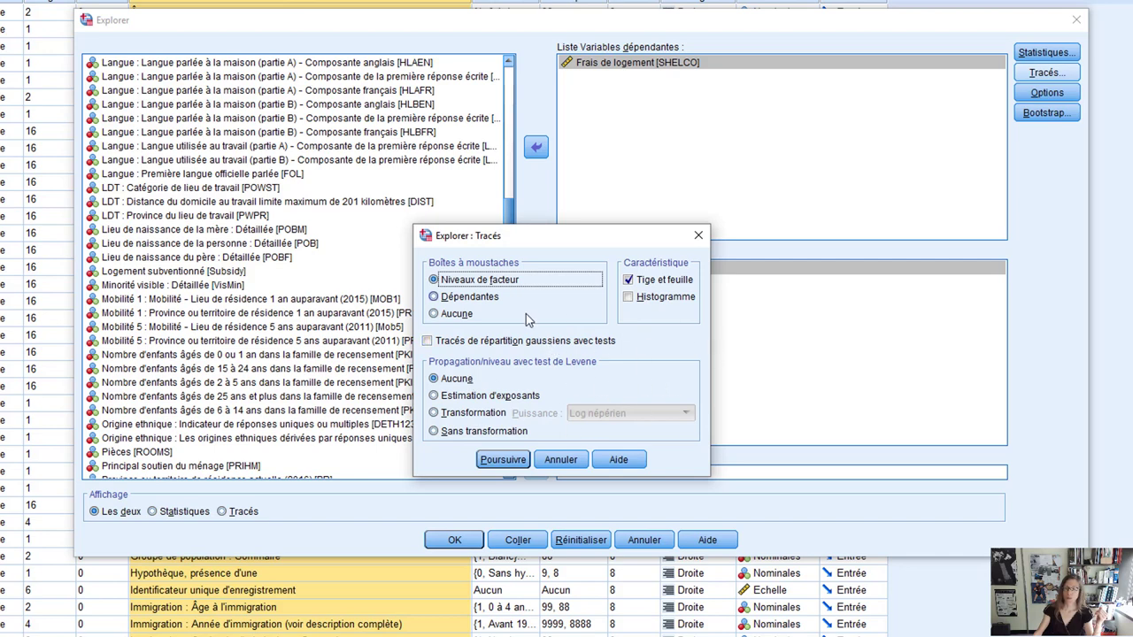
{"action": "left_click", "coordinate": [631, 282]}
{"action": "left_click", "coordinate": [630, 281]}
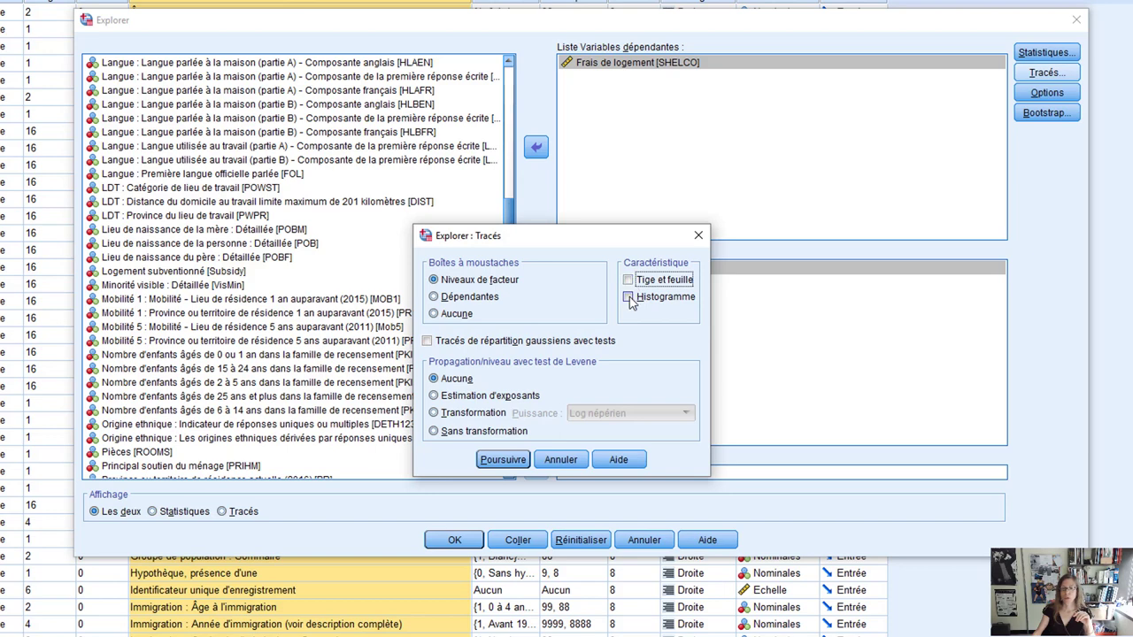
{"action": "left_click", "coordinate": [630, 298]}
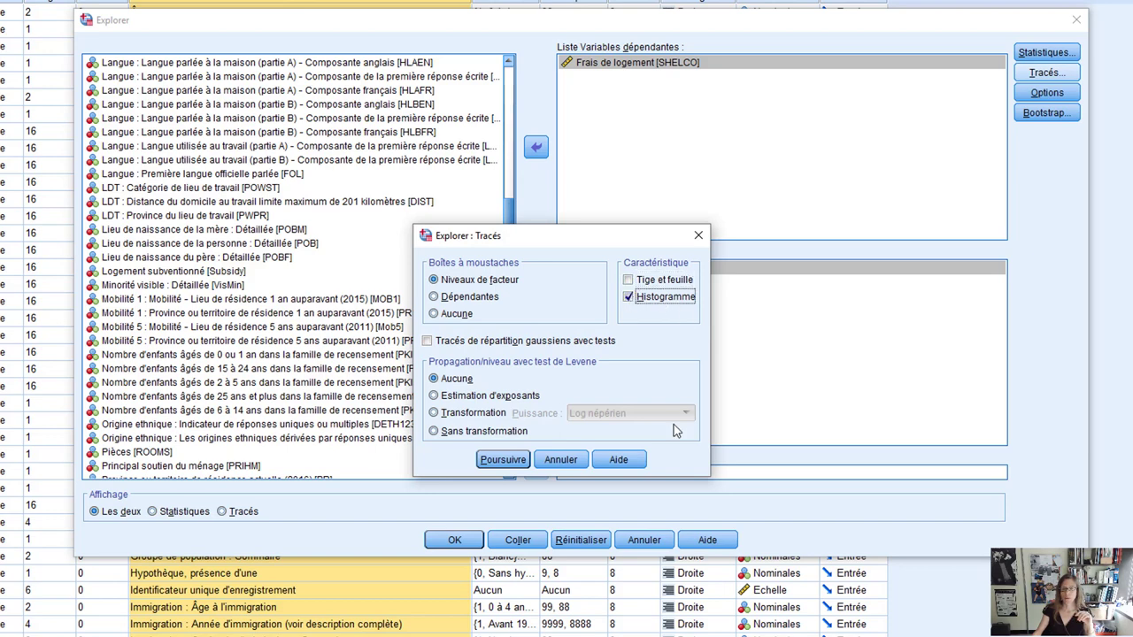
{"action": "left_click", "coordinate": [503, 460]}
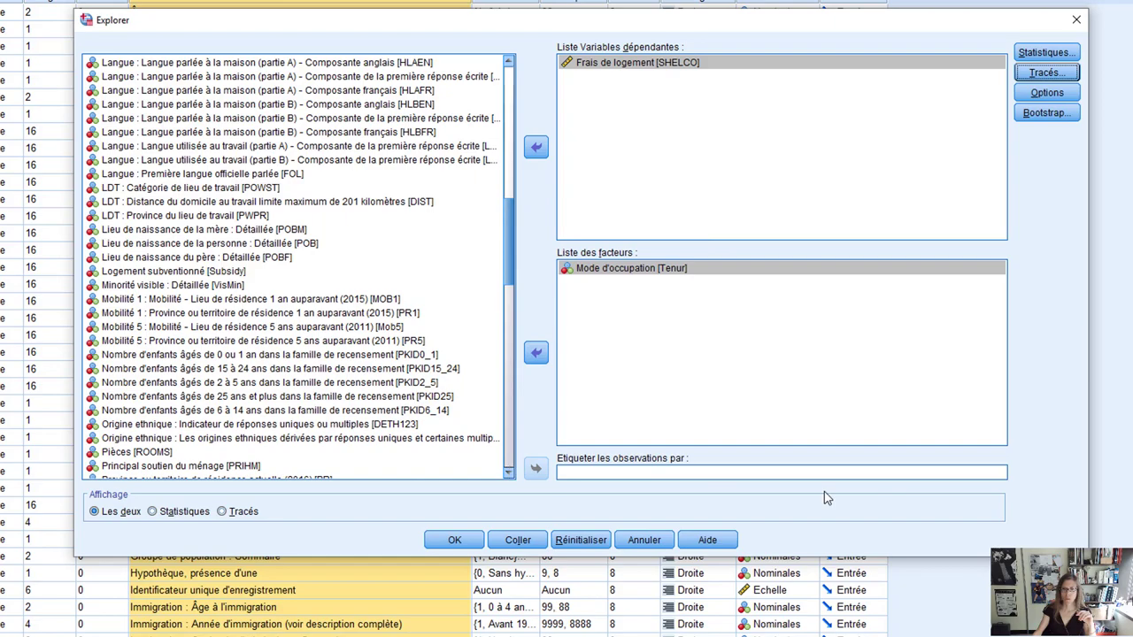
{"action": "left_click", "coordinate": [454, 542]}
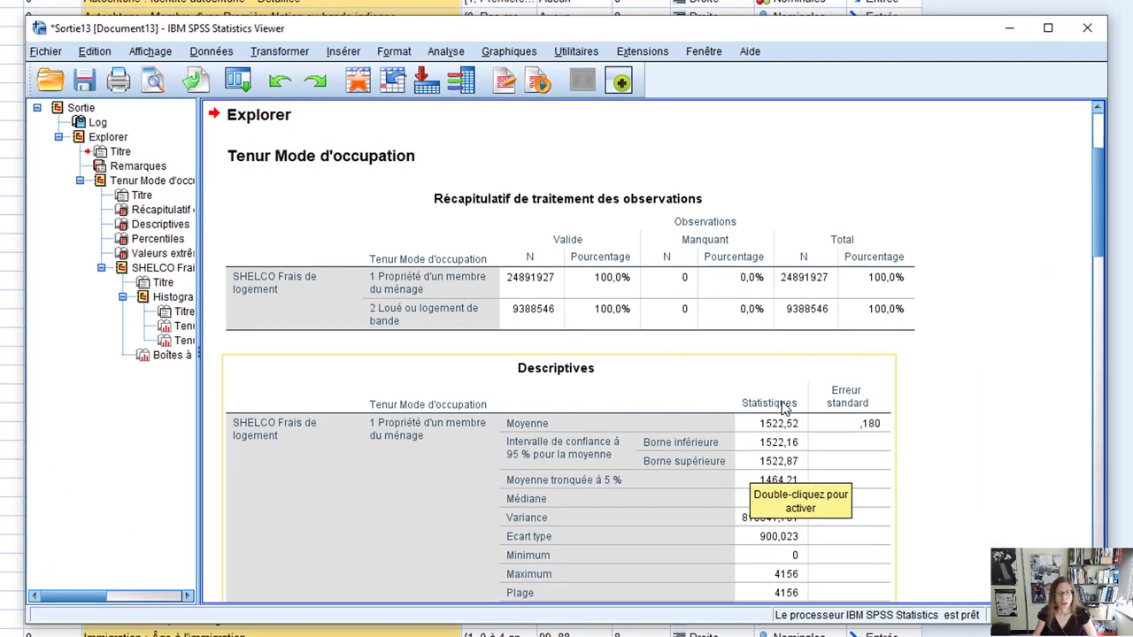
- Examine the case processing summary and the Descriptives table for housing costs by tenure, with the output window maximized
{"action": "left_click", "coordinate": [651, 268]}
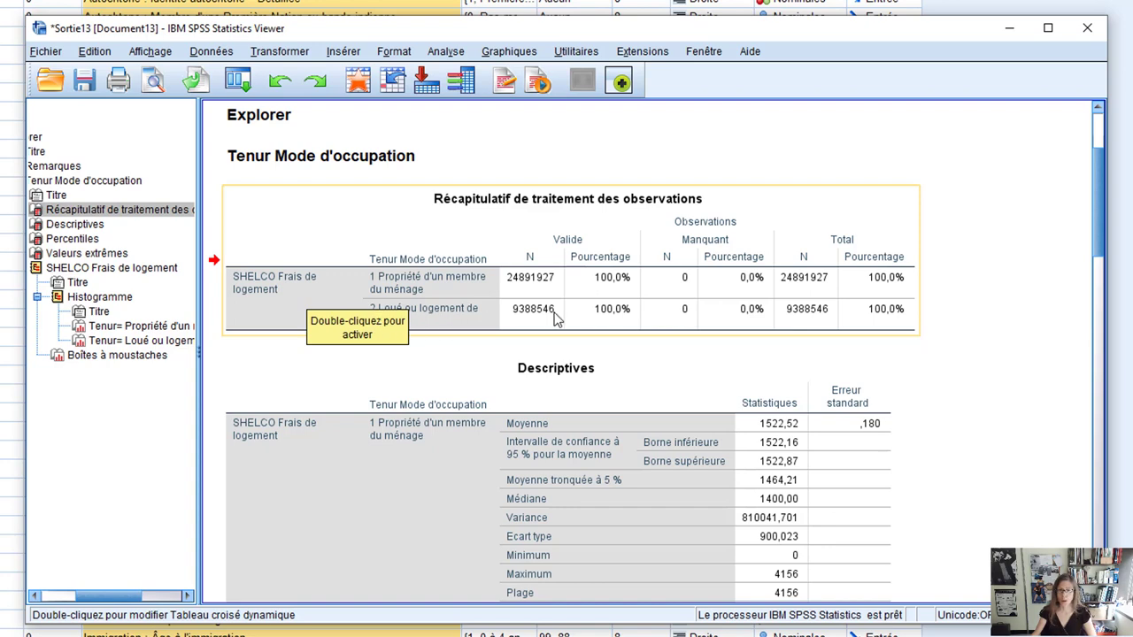
{"action": "scroll", "coordinate": [394, 190], "scroll_direction": "down", "scroll_amount": 3}
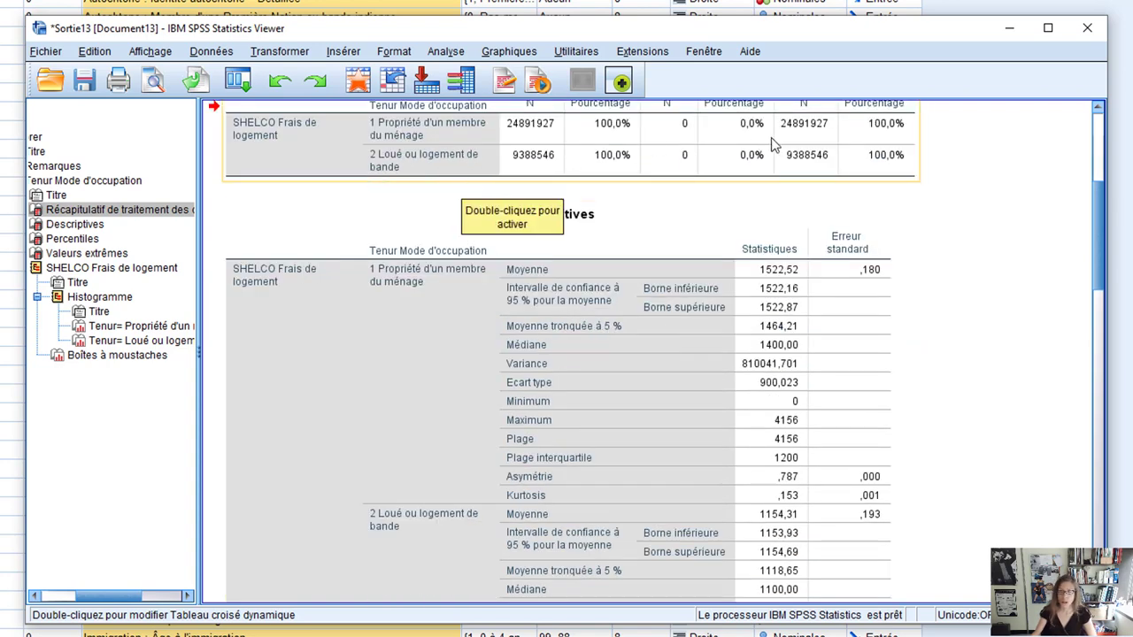
{"action": "scroll", "coordinate": [877, 212], "scroll_direction": "up", "scroll_amount": 2}
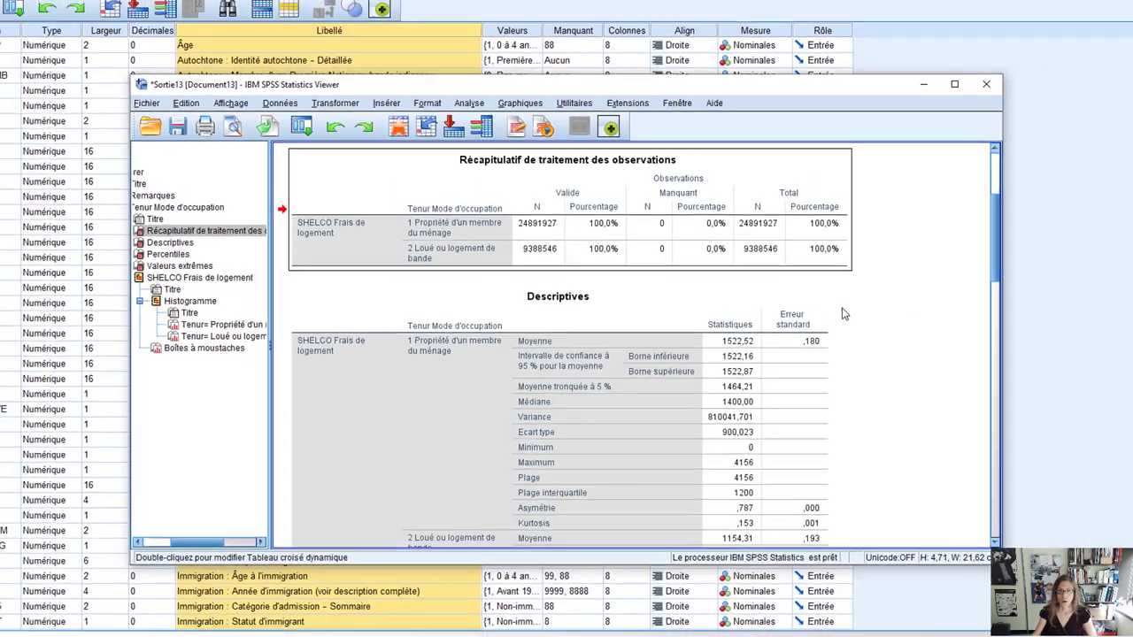
{"action": "scroll", "coordinate": [908, 310], "scroll_direction": "down", "scroll_amount": 3}
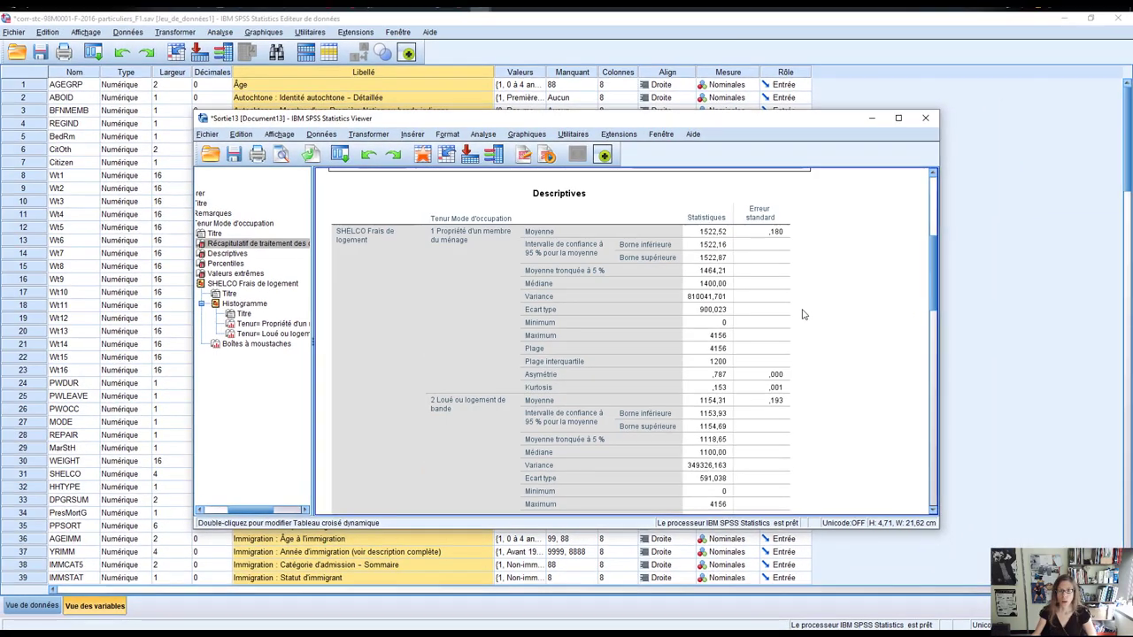
{"action": "left_click", "coordinate": [897, 119]}
{"action": "left_click", "coordinate": [284, 220]}
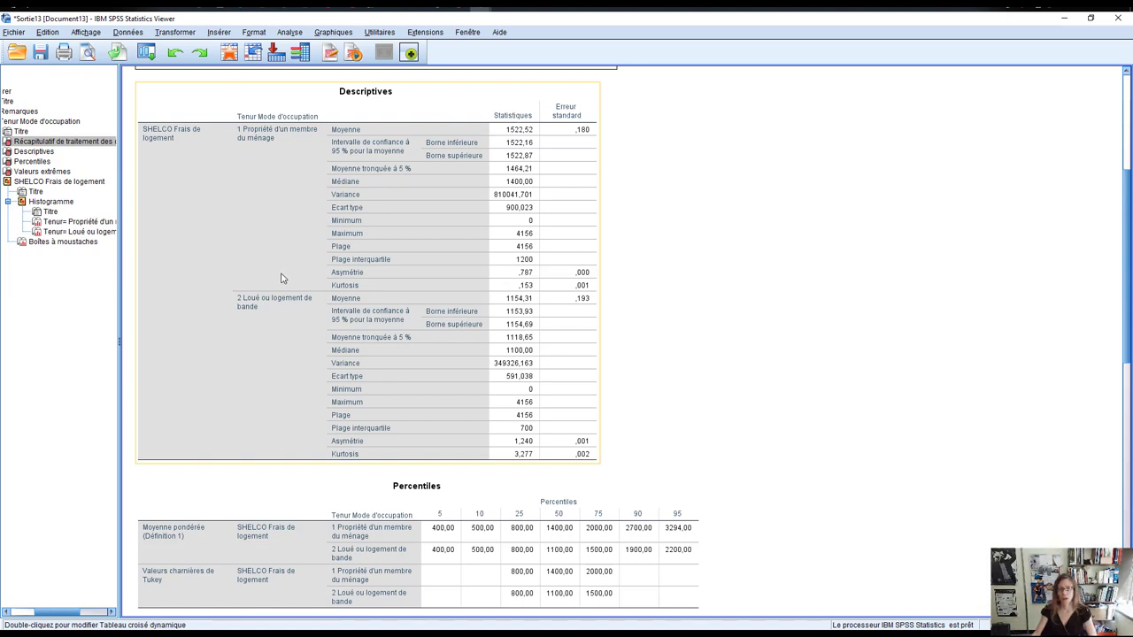
{"action": "left_click", "coordinate": [208, 82]}
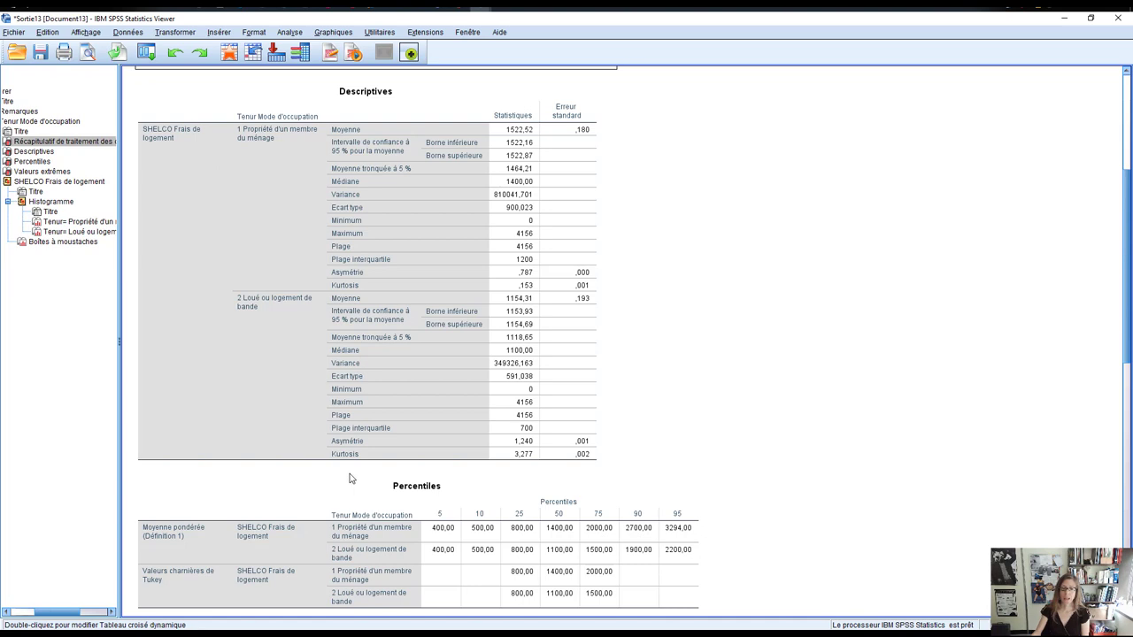
- Examine the Percentiles and Valeurs extrêmes tables for housing costs of owners and renters
{"action": "scroll", "coordinate": [349, 478], "scroll_direction": "down", "scroll_amount": 3}
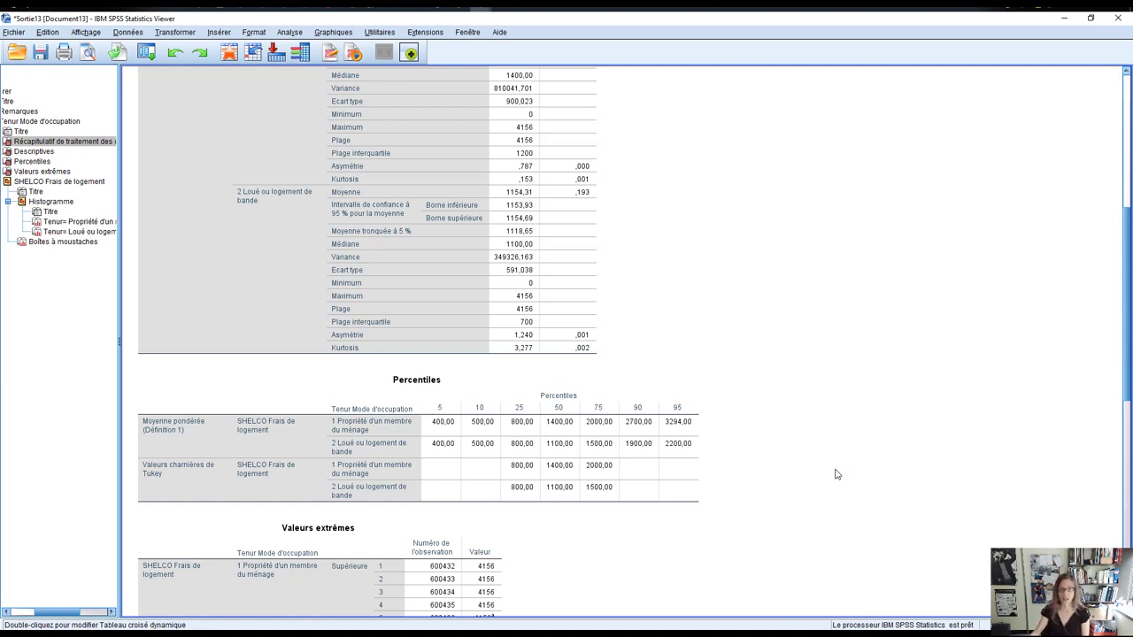
{"action": "scroll", "coordinate": [836, 473], "scroll_direction": "down", "scroll_amount": 3}
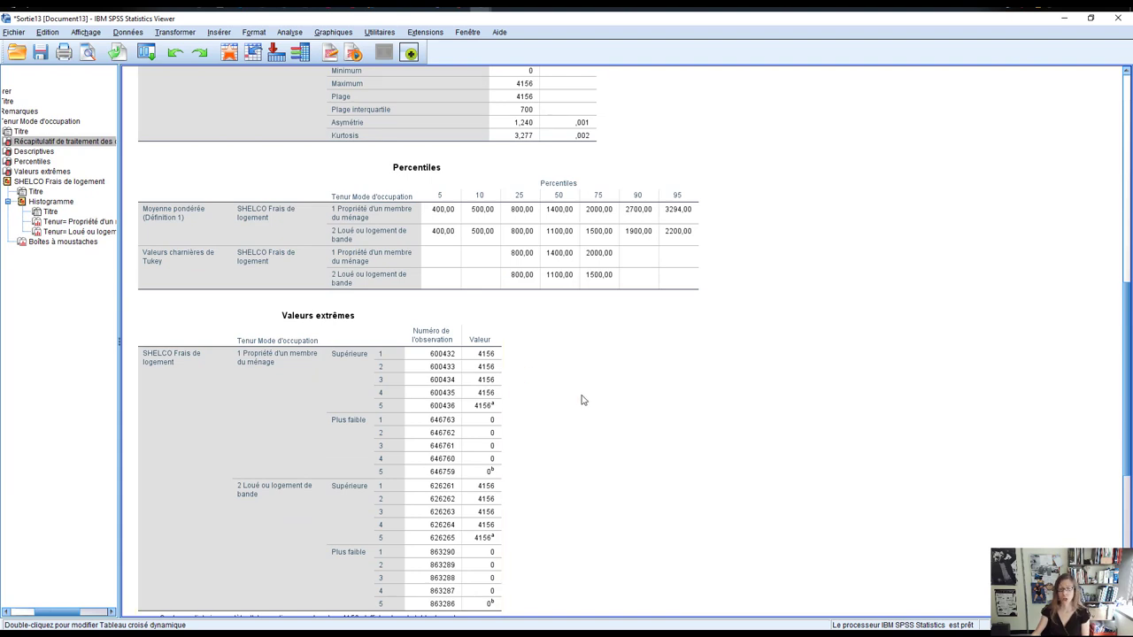
{"action": "scroll", "coordinate": [580, 398], "scroll_direction": "down", "scroll_amount": 2}
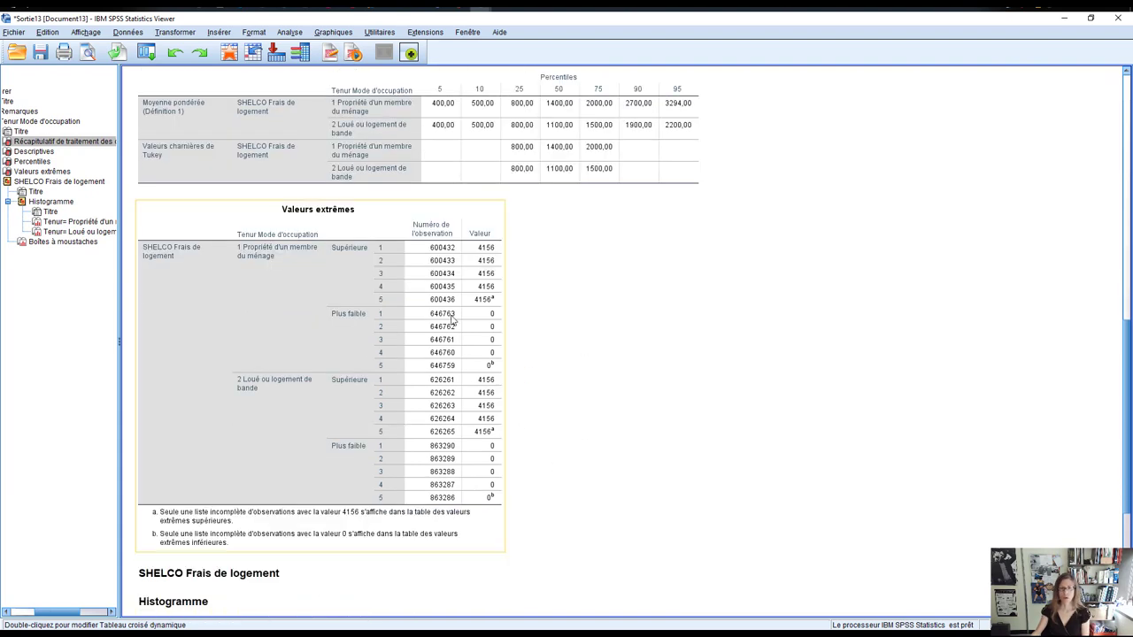
{"action": "left_click", "coordinate": [421, 430]}
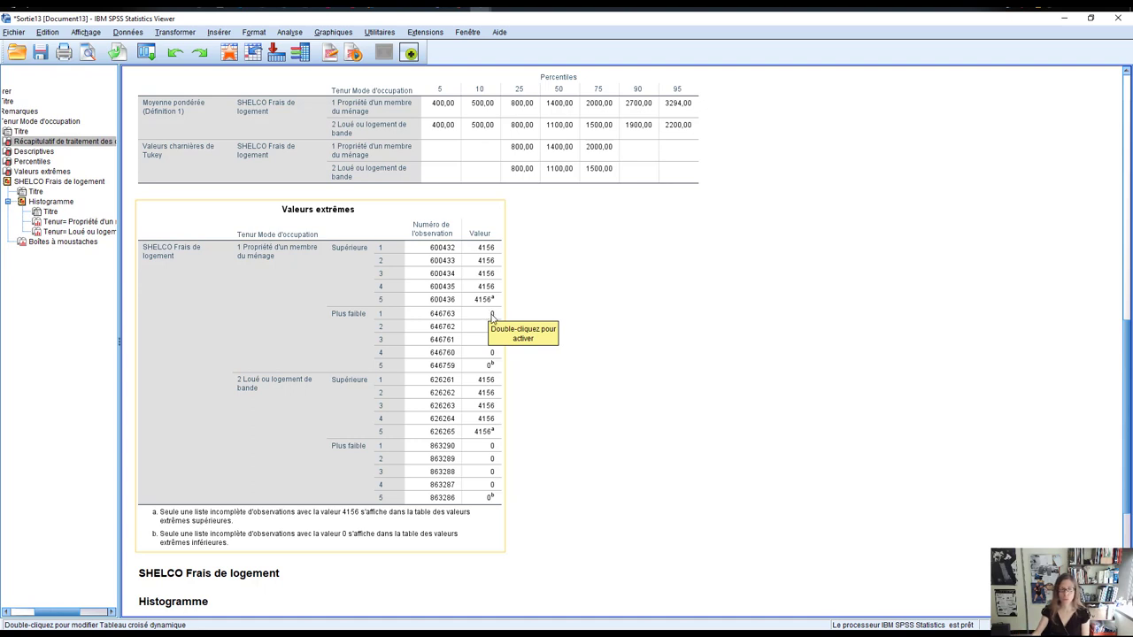
- Examine the housing cost histograms for owners and renters, and compare them with the boxplots by Mode d'occupation
{"action": "scroll", "coordinate": [493, 316], "scroll_direction": "down", "scroll_amount": 3}
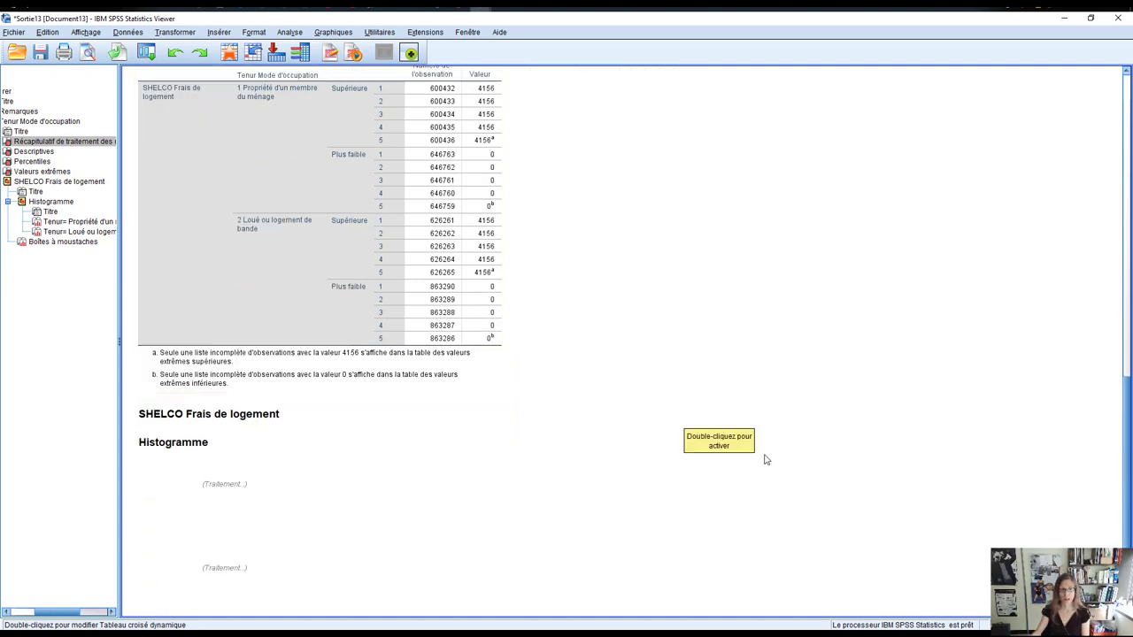
{"action": "scroll", "coordinate": [746, 462], "scroll_direction": "down", "scroll_amount": 2}
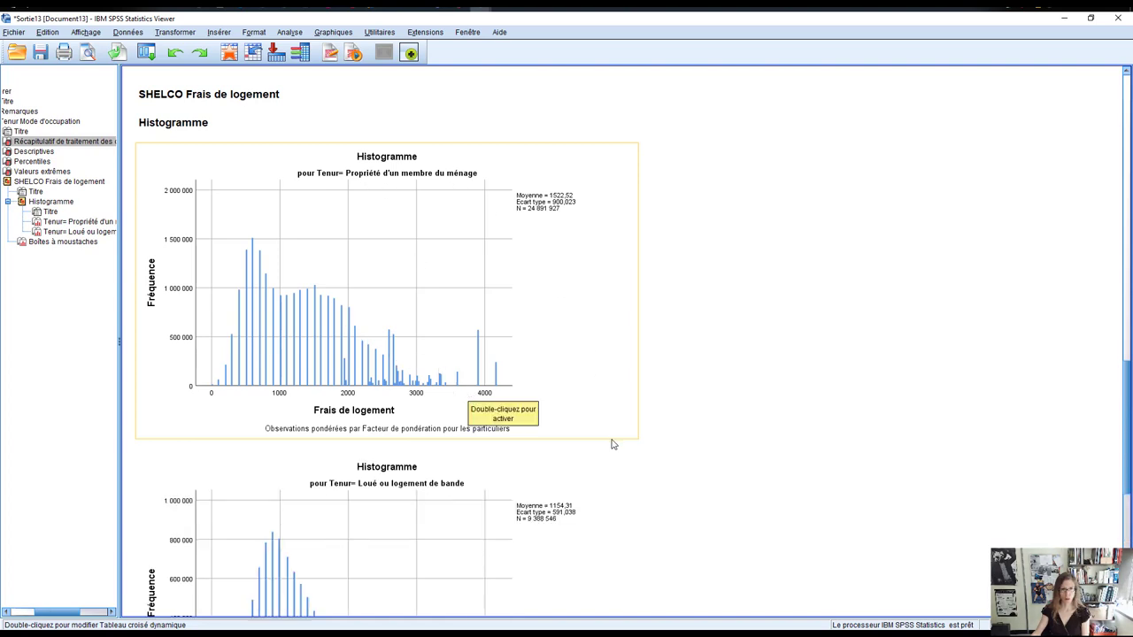
{"action": "scroll", "coordinate": [613, 444], "scroll_direction": "down", "scroll_amount": 3}
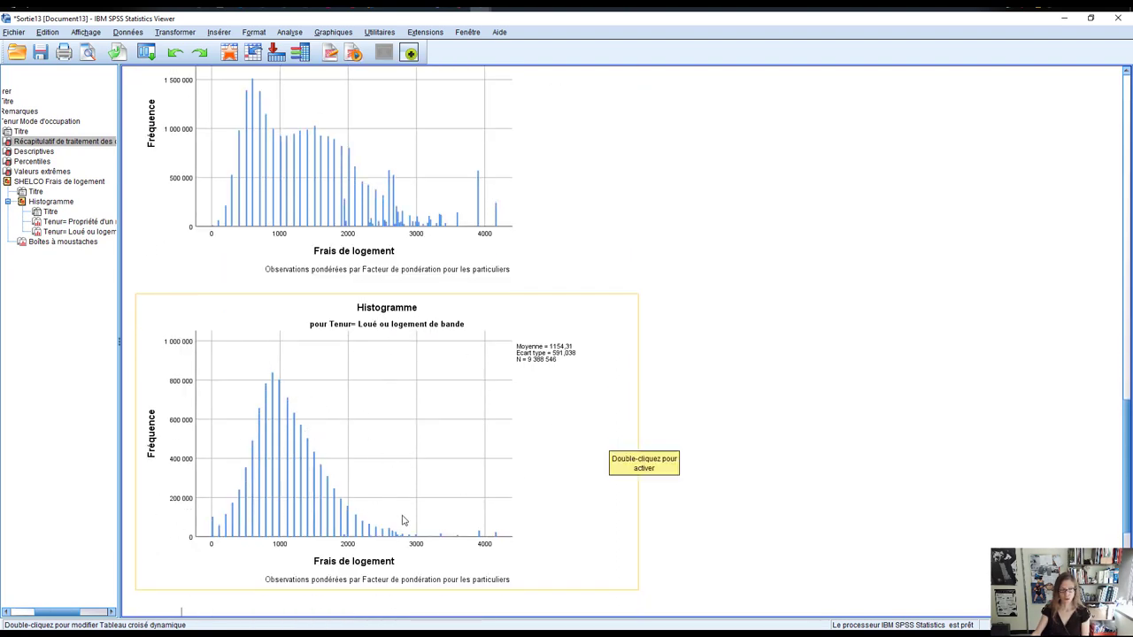
{"action": "scroll", "coordinate": [495, 547], "scroll_direction": "down", "scroll_amount": 3}
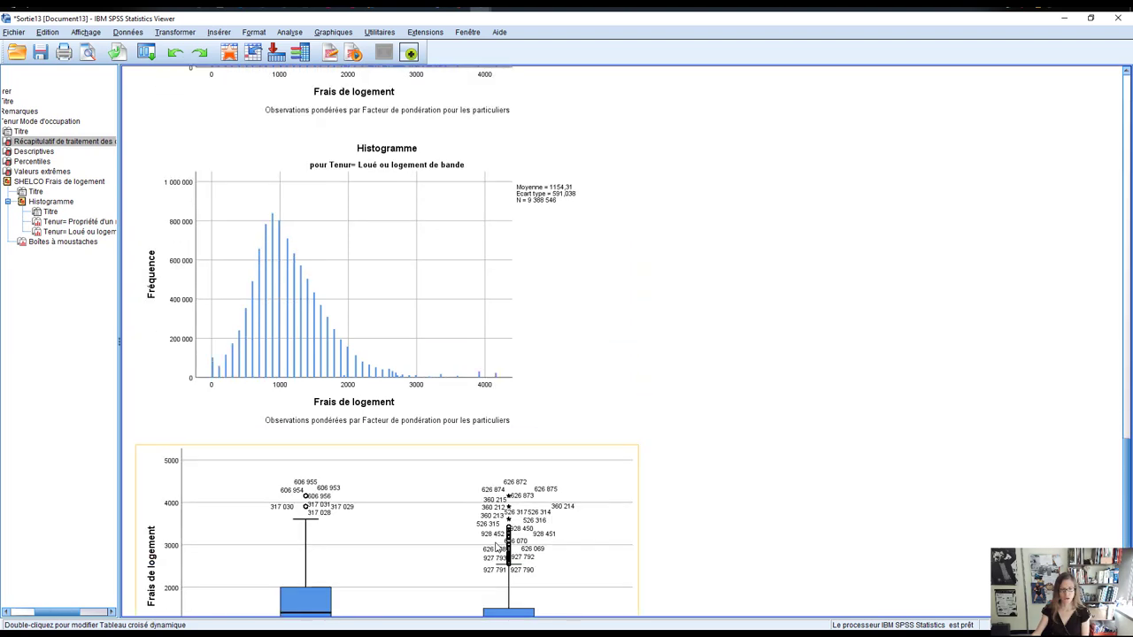
{"action": "scroll", "coordinate": [506, 546], "scroll_direction": "down", "scroll_amount": 3}
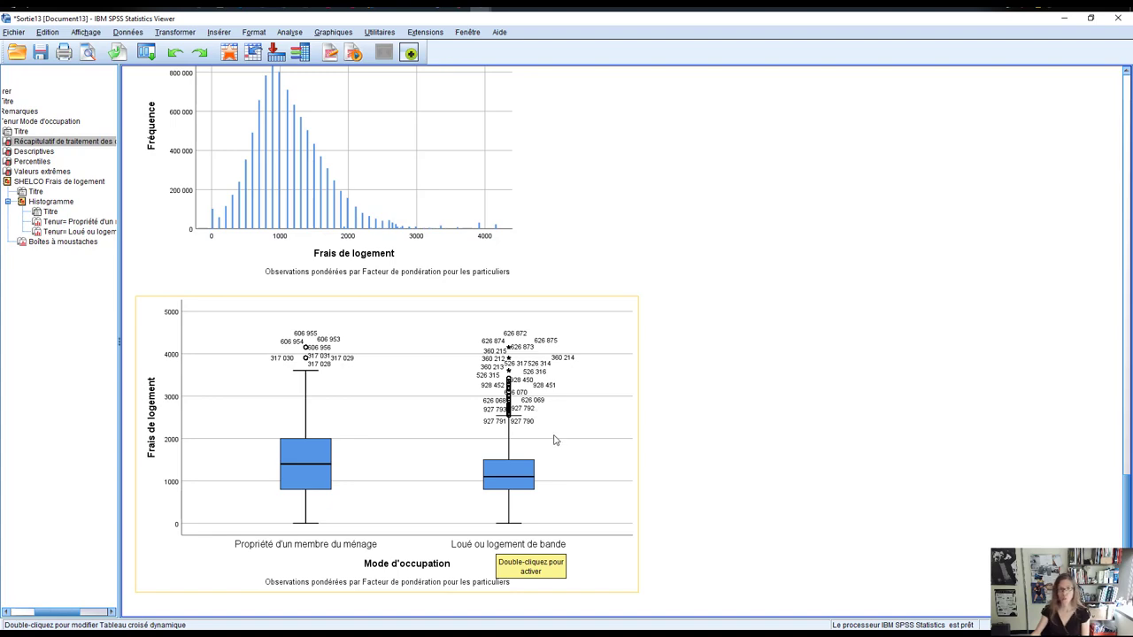
{"action": "scroll", "coordinate": [559, 447], "scroll_direction": "up", "scroll_amount": 5}
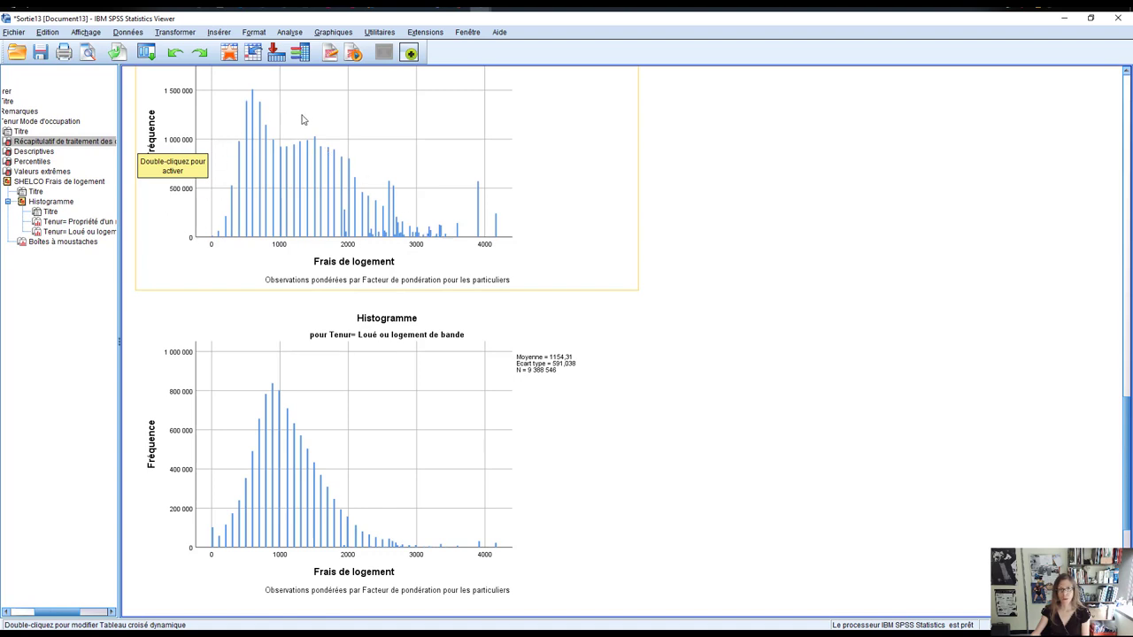
{"action": "scroll", "coordinate": [665, 523], "scroll_direction": "down", "scroll_amount": 3}
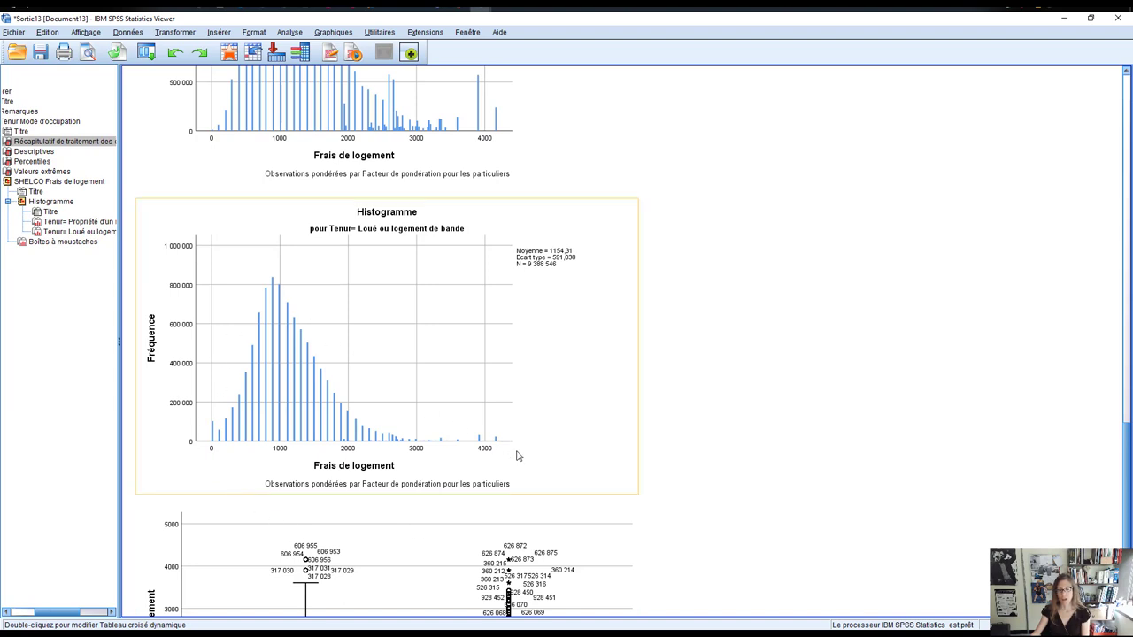
{"action": "scroll", "coordinate": [519, 455], "scroll_direction": "down", "scroll_amount": 3}
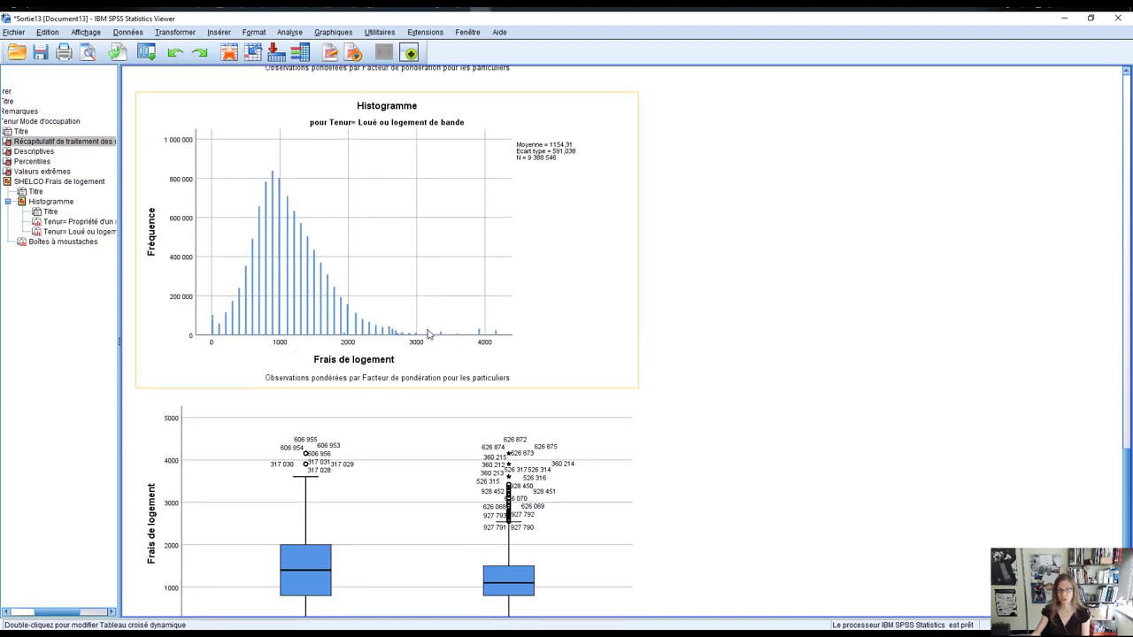
{"action": "scroll", "coordinate": [484, 336], "scroll_direction": "down", "scroll_amount": 2}
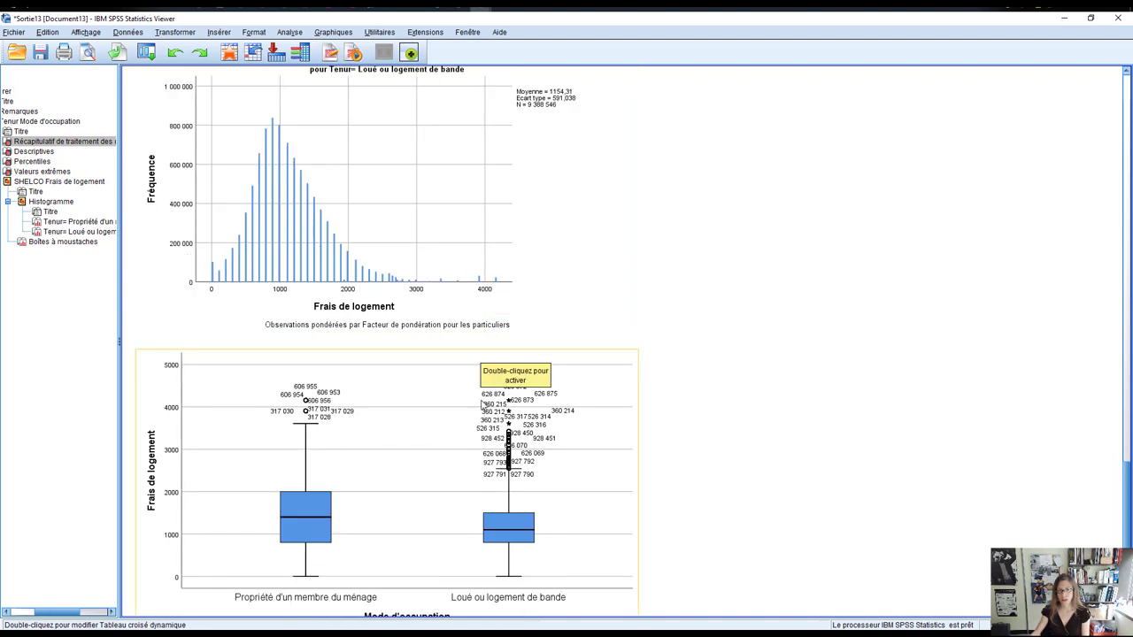
{"action": "scroll", "coordinate": [843, 491], "scroll_direction": "down", "scroll_amount": 2}
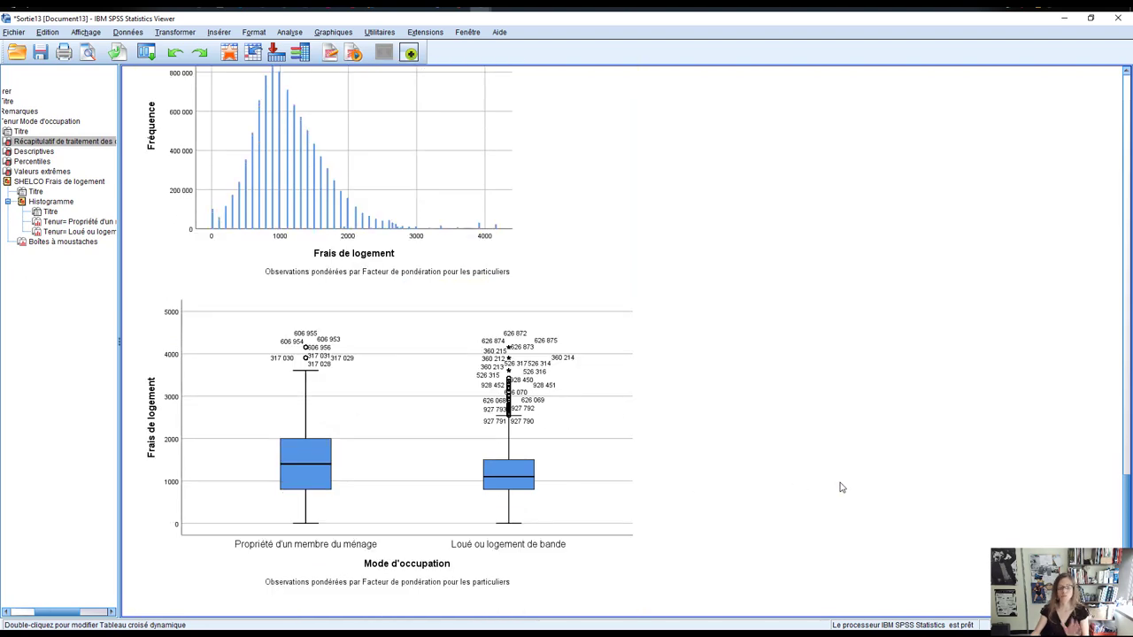
- Review the Valeurs extrêmes, Percentiles and Descriptives tables again, back up to the start of the Explorer output
{"action": "scroll", "coordinate": [809, 491], "scroll_direction": "up", "scroll_amount": 10}
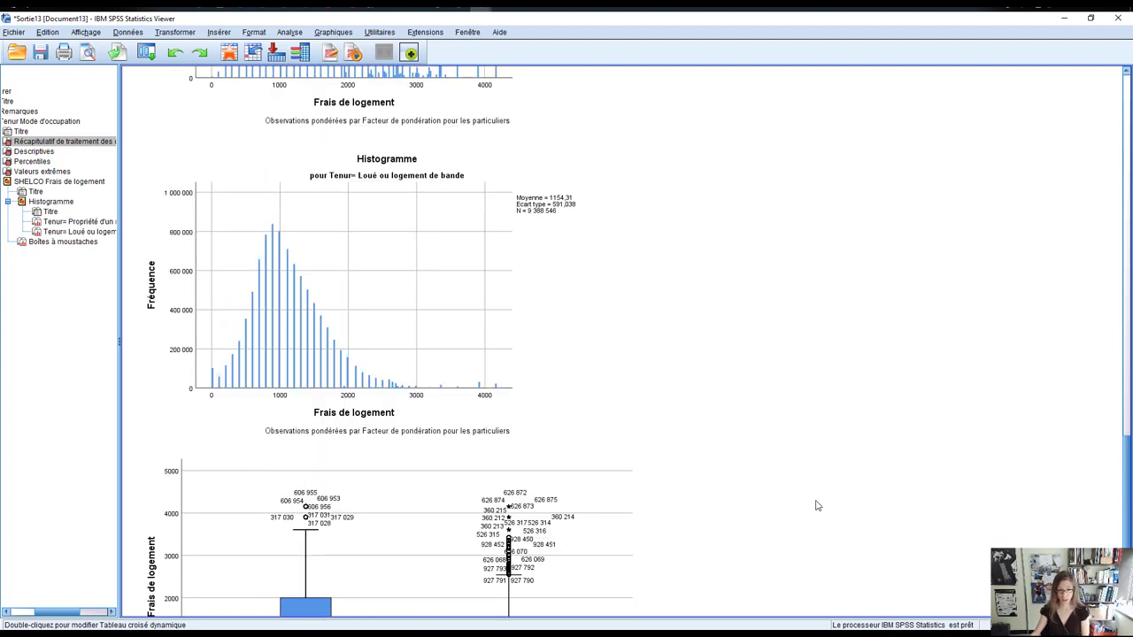
{"action": "scroll", "coordinate": [818, 506], "scroll_direction": "up", "scroll_amount": 8}
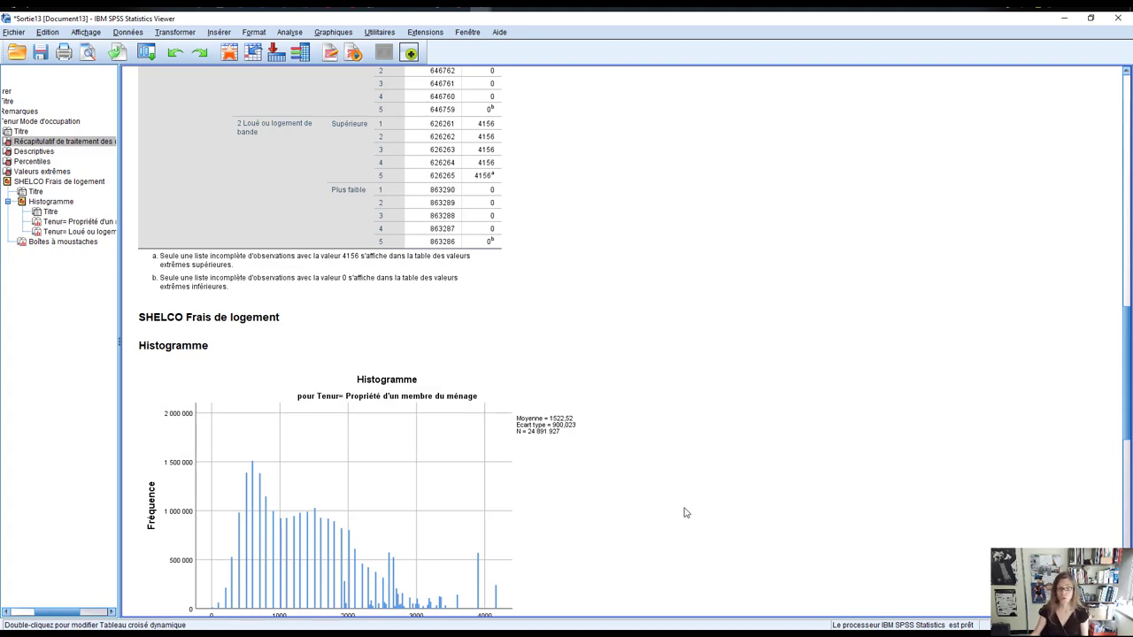
{"action": "scroll", "coordinate": [699, 521], "scroll_direction": "up", "scroll_amount": 6}
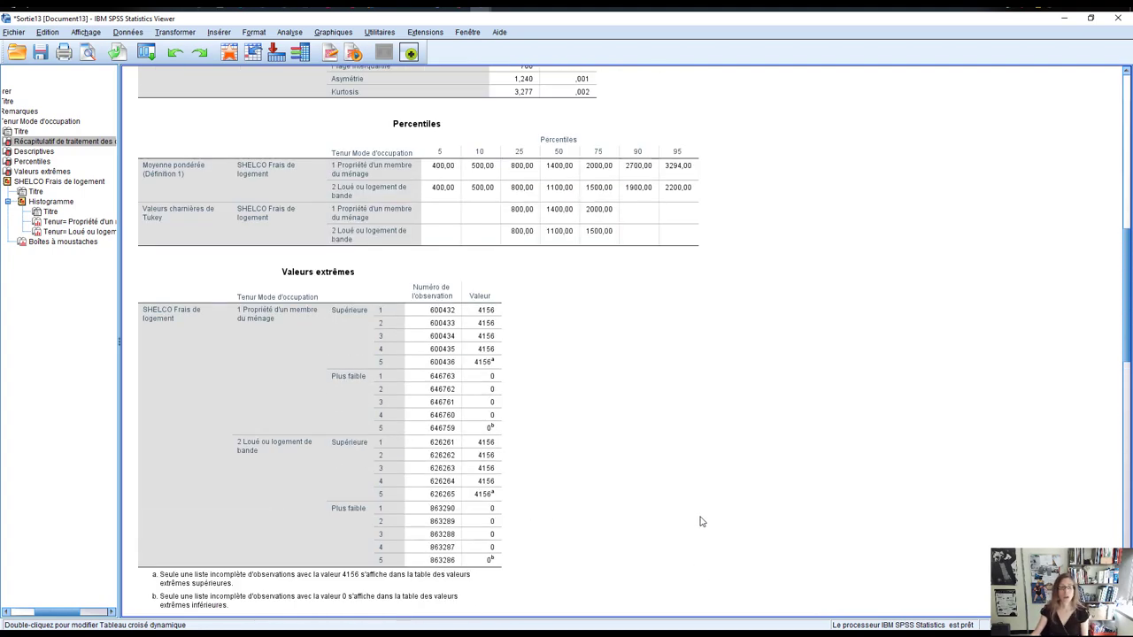
{"action": "scroll", "coordinate": [699, 521], "scroll_direction": "up", "scroll_amount": 1}
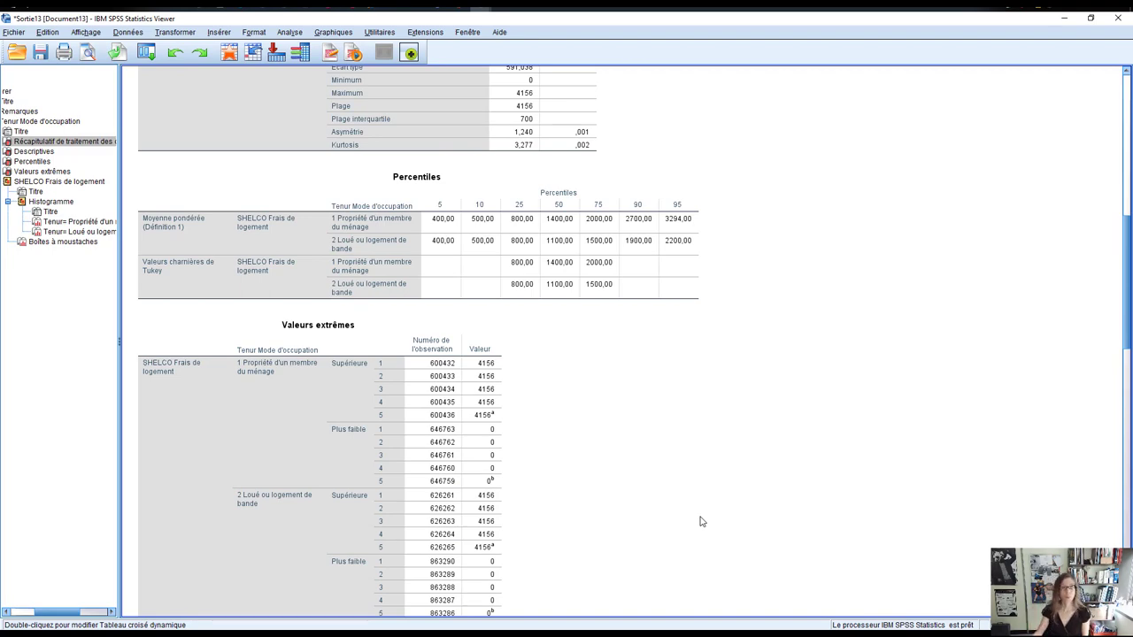
{"action": "scroll", "coordinate": [700, 521], "scroll_direction": "up", "scroll_amount": 10}
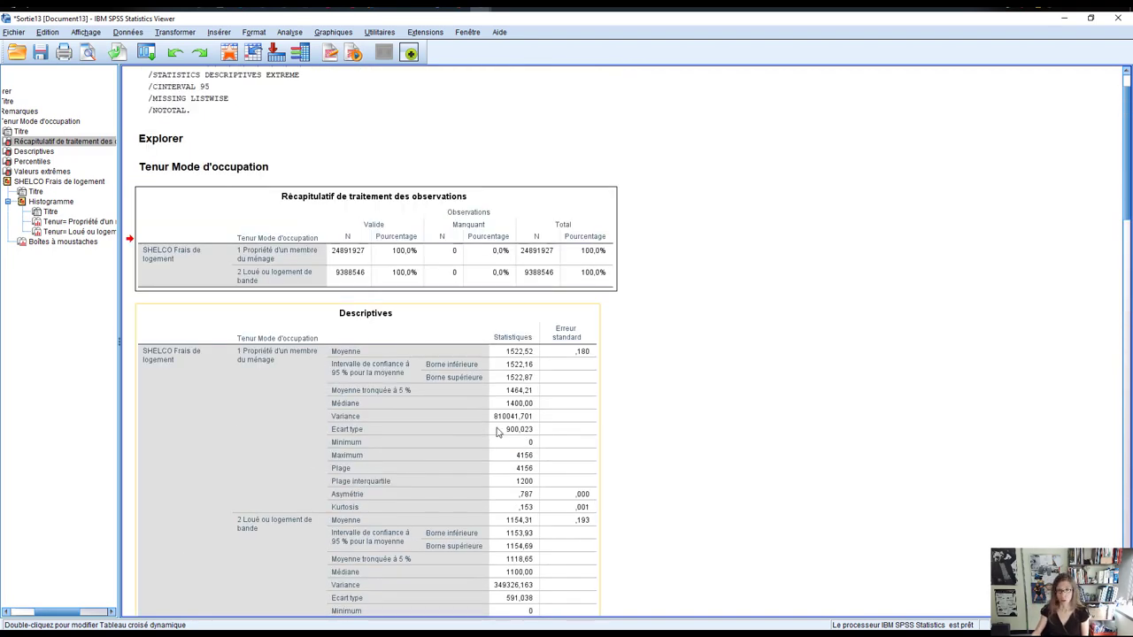
{"action": "scroll", "coordinate": [498, 432], "scroll_direction": "up", "scroll_amount": 1}
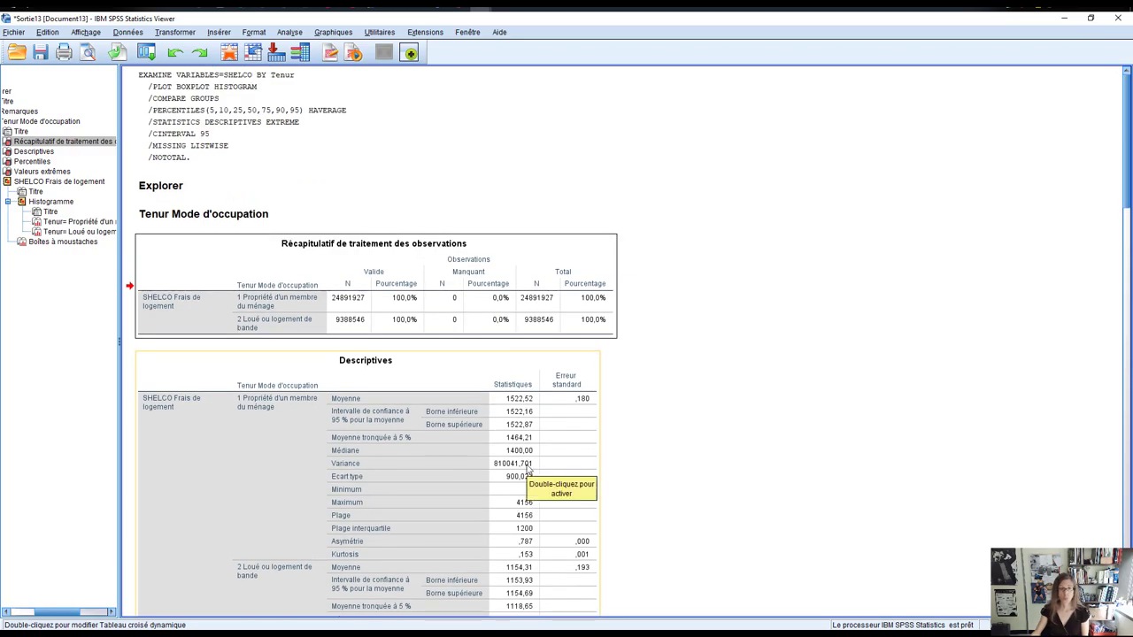
- Switch to the SPSS data editor, close the Tenur value labels unchanged, and open the logical condition for selecting cases
{"action": "key", "text": "alt+Tab"}
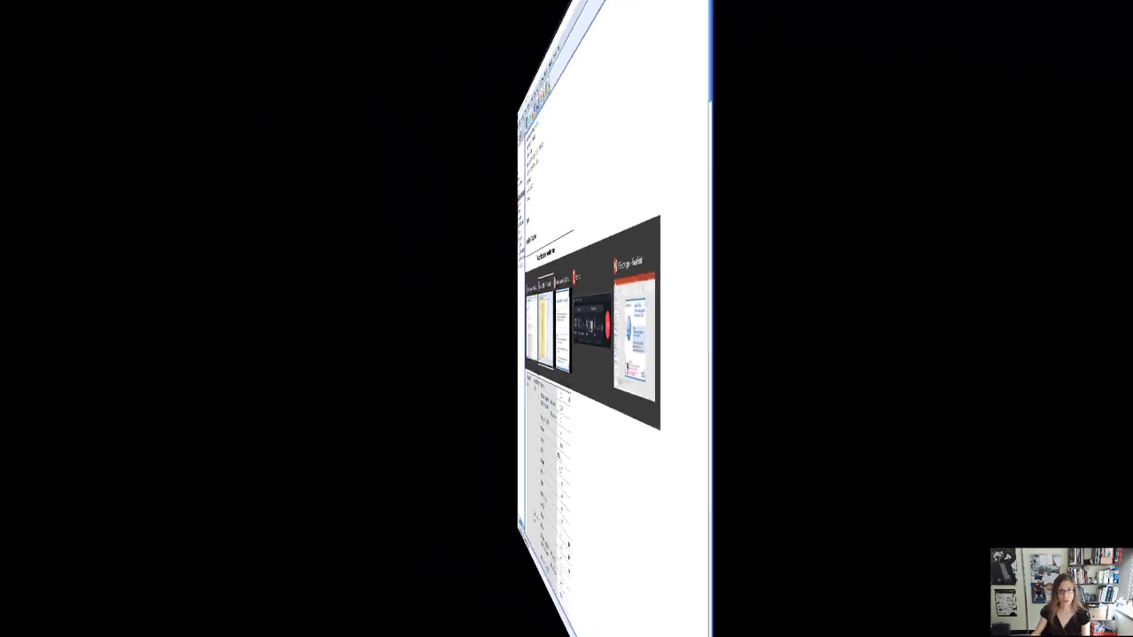
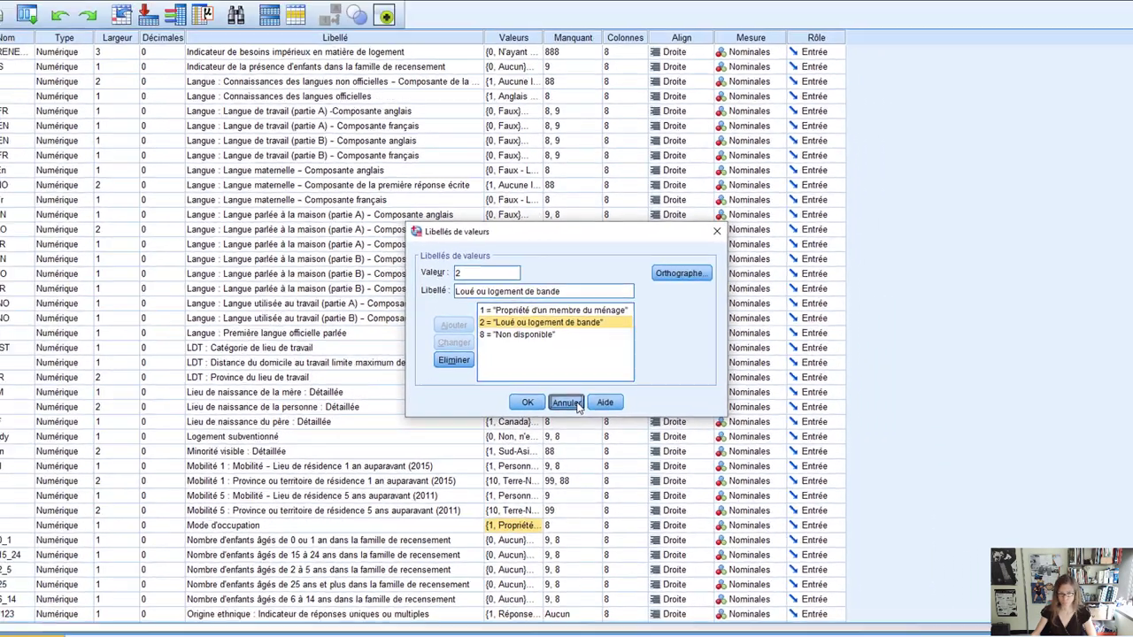
{"action": "left_click", "coordinate": [571, 440]}
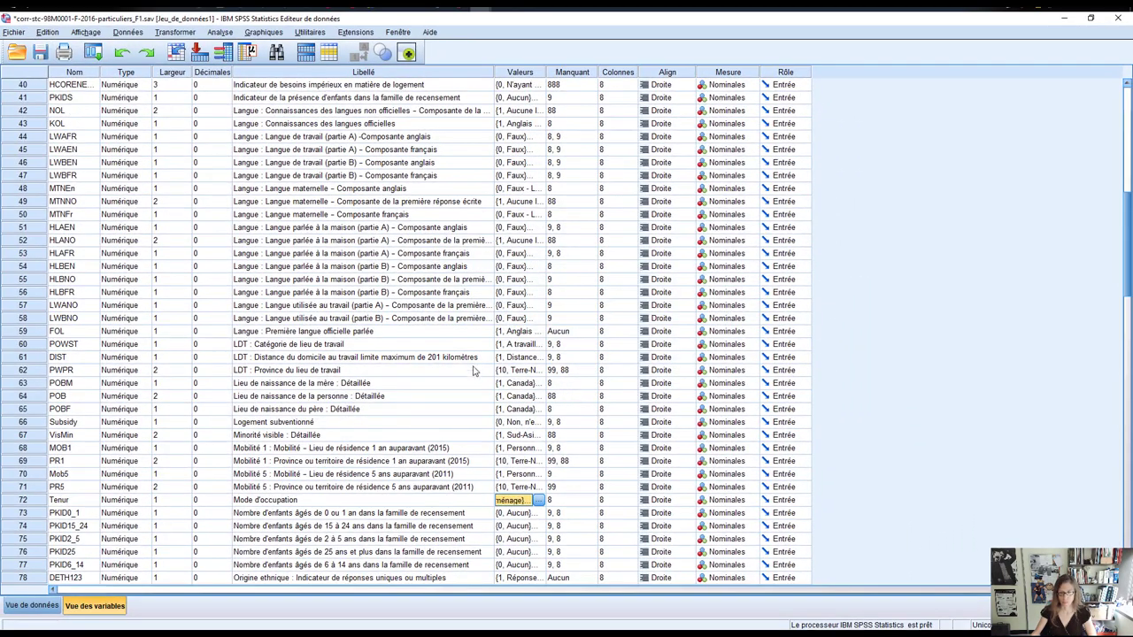
{"action": "left_click", "coordinate": [127, 33]}
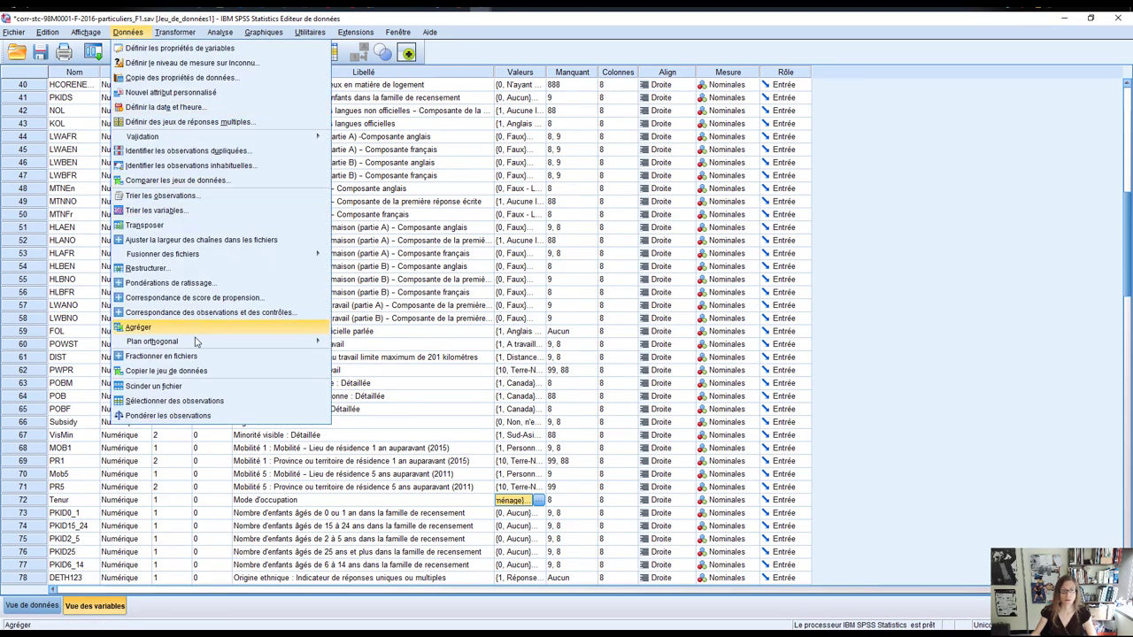
{"action": "left_click", "coordinate": [211, 403]}
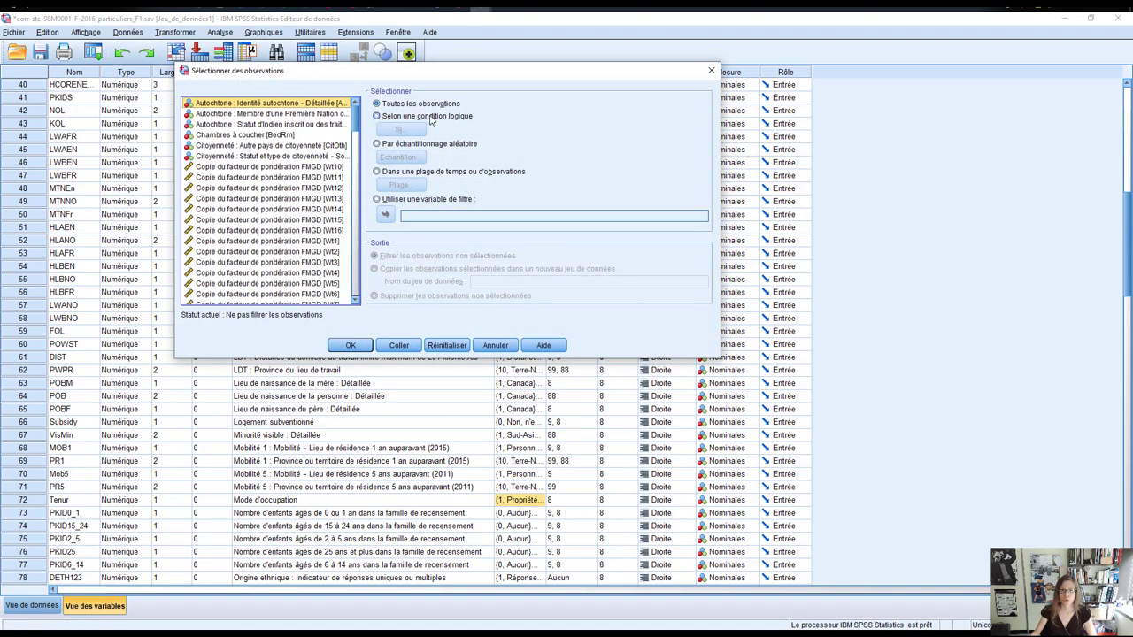
{"action": "left_click", "coordinate": [430, 117]}
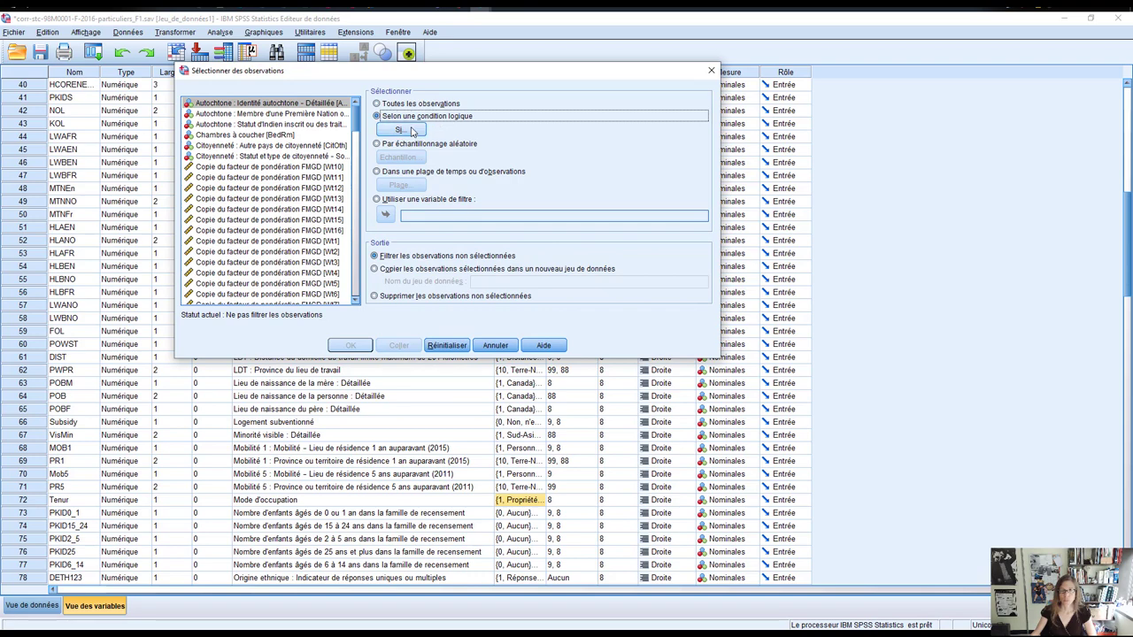
{"action": "left_click", "coordinate": [399, 130]}
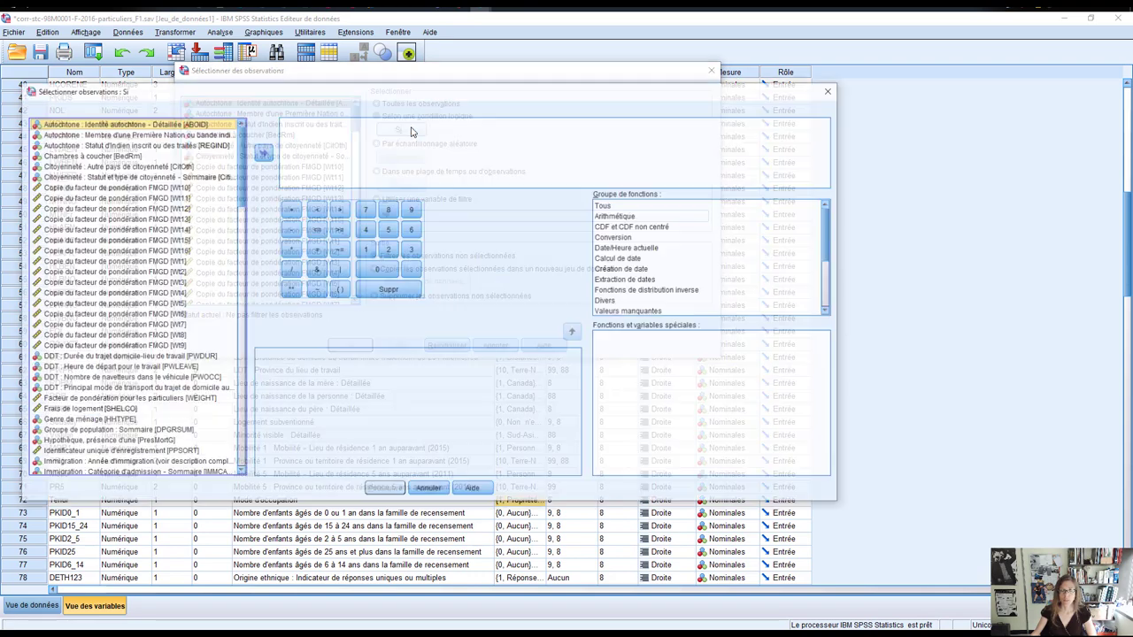
- Filter the dataset with the condition Tenur = 2, keeping the option to filter out unselected cases
{"action": "left_click", "coordinate": [121, 433]}
{"action": "scroll", "coordinate": [121, 436], "scroll_direction": "down", "scroll_amount": 5}
{"action": "scroll", "coordinate": [121, 440], "scroll_direction": "down", "scroll_amount": 1}
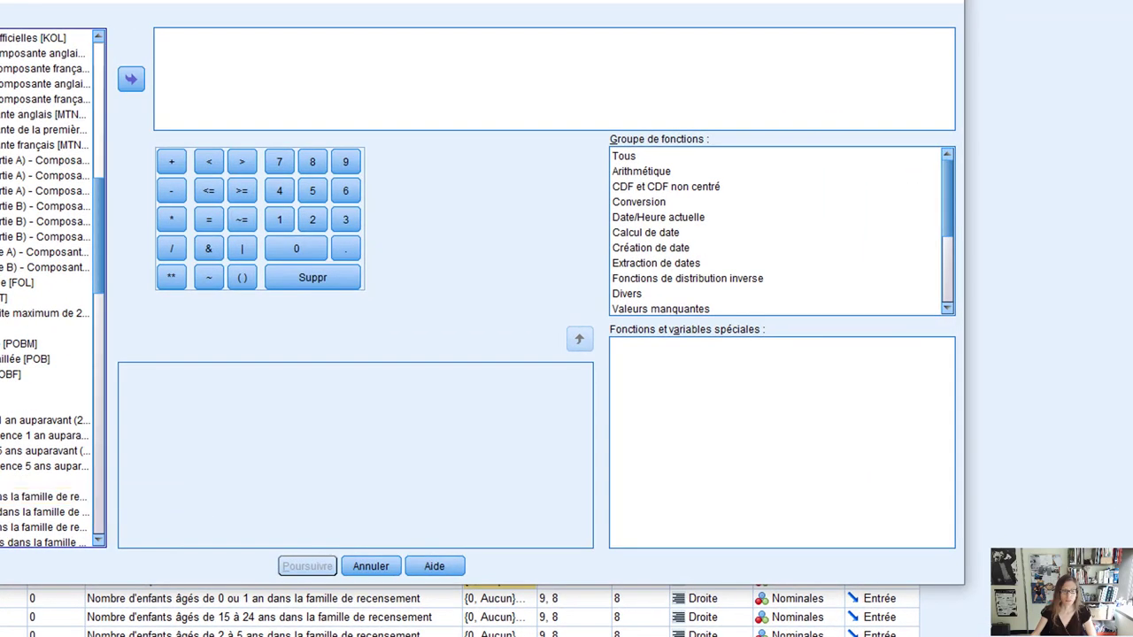
{"action": "left_click", "coordinate": [53, 481]}
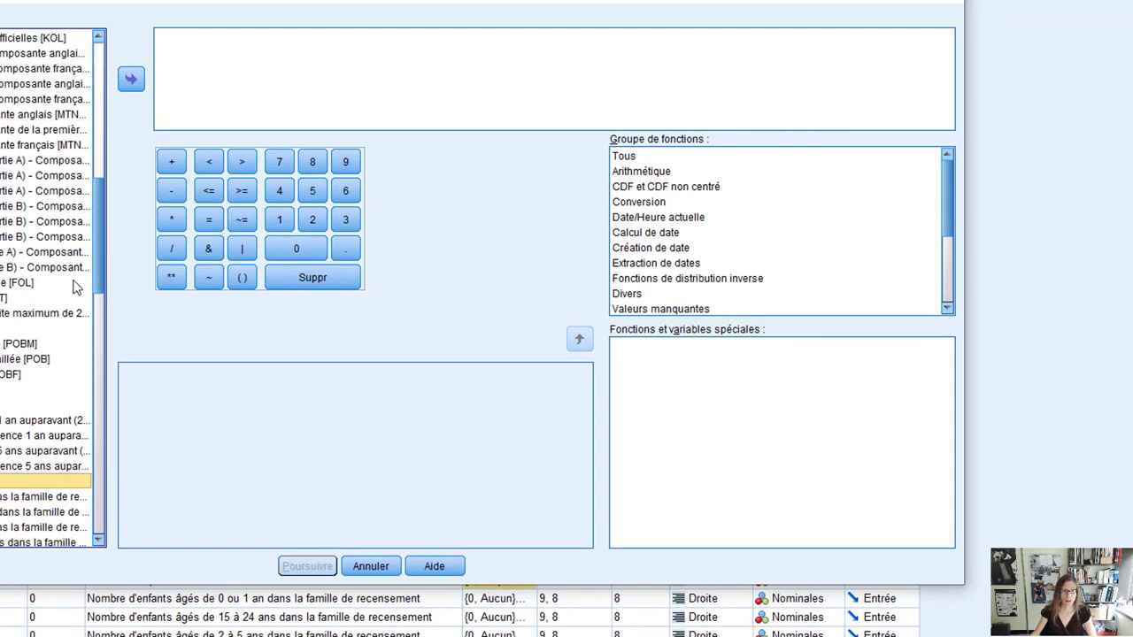
{"action": "left_click", "coordinate": [131, 80]}
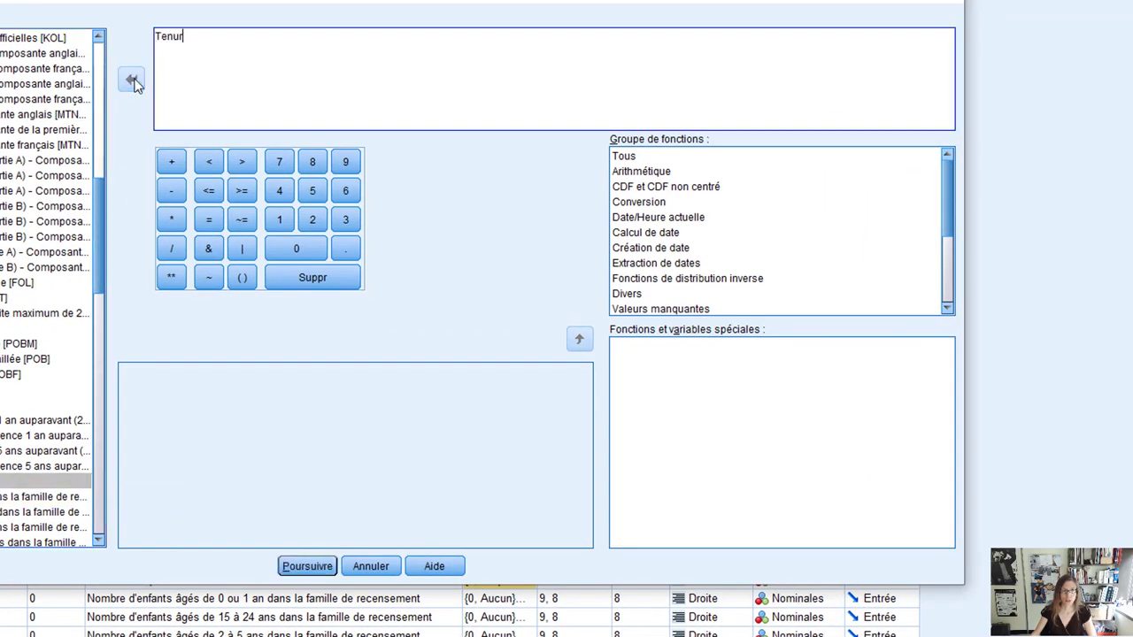
{"action": "left_click", "coordinate": [211, 223]}
{"action": "left_click", "coordinate": [313, 220]}
{"action": "left_click", "coordinate": [293, 569]}
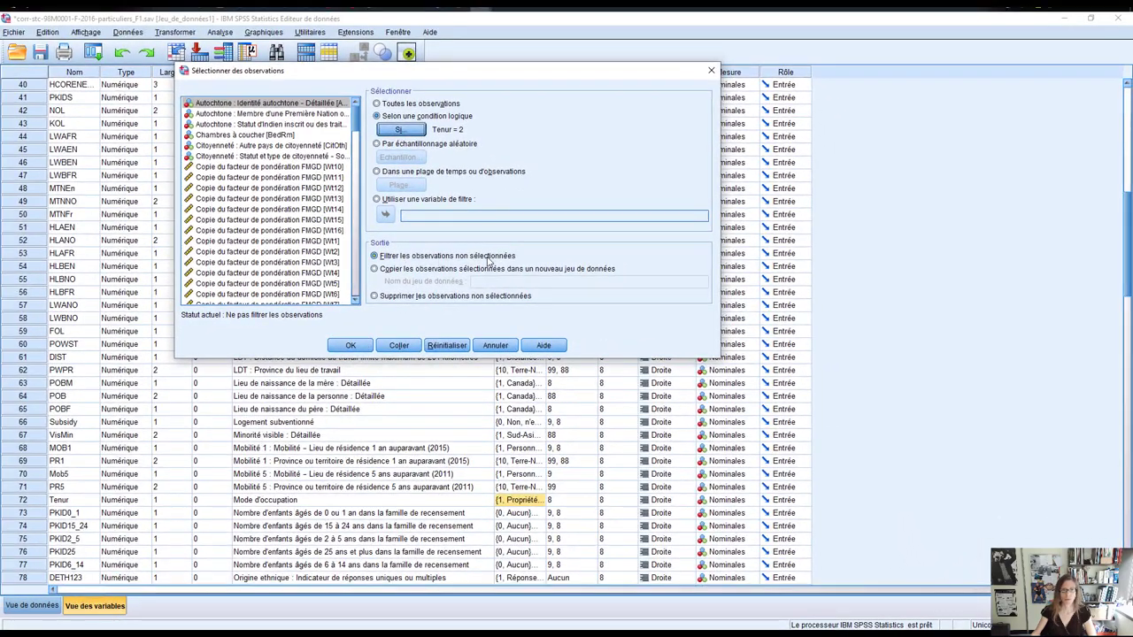
{"action": "left_click", "coordinate": [352, 346]}
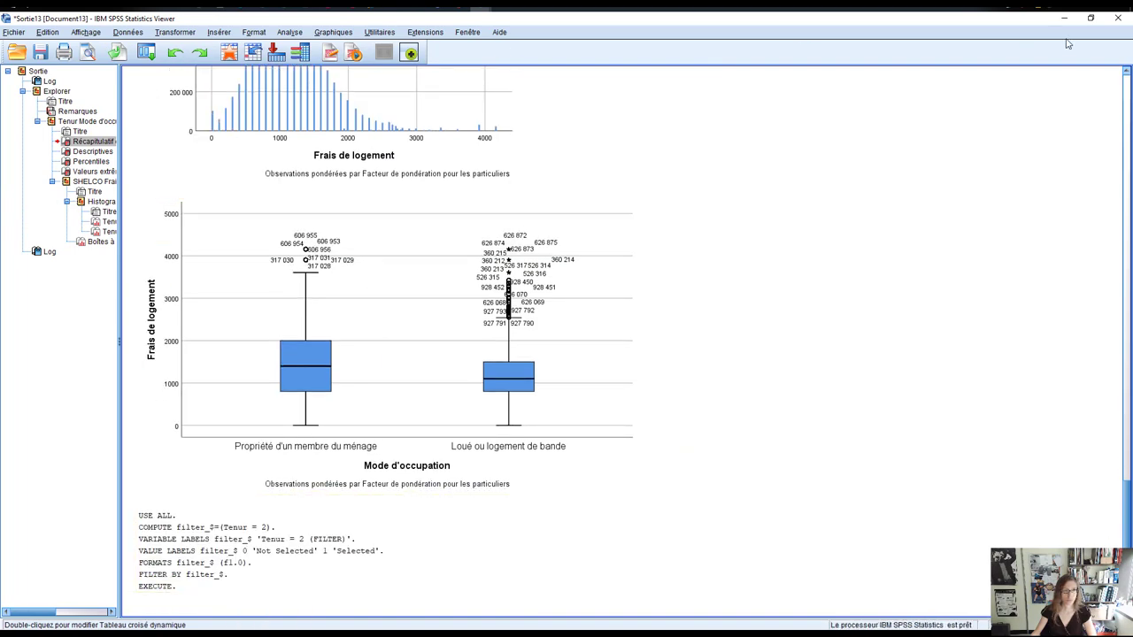
- Return to the data editor and check in the data view which cases the Tenur filter excludes
{"action": "left_click", "coordinate": [1091, 18]}
{"action": "left_click", "coordinate": [40, 607]}
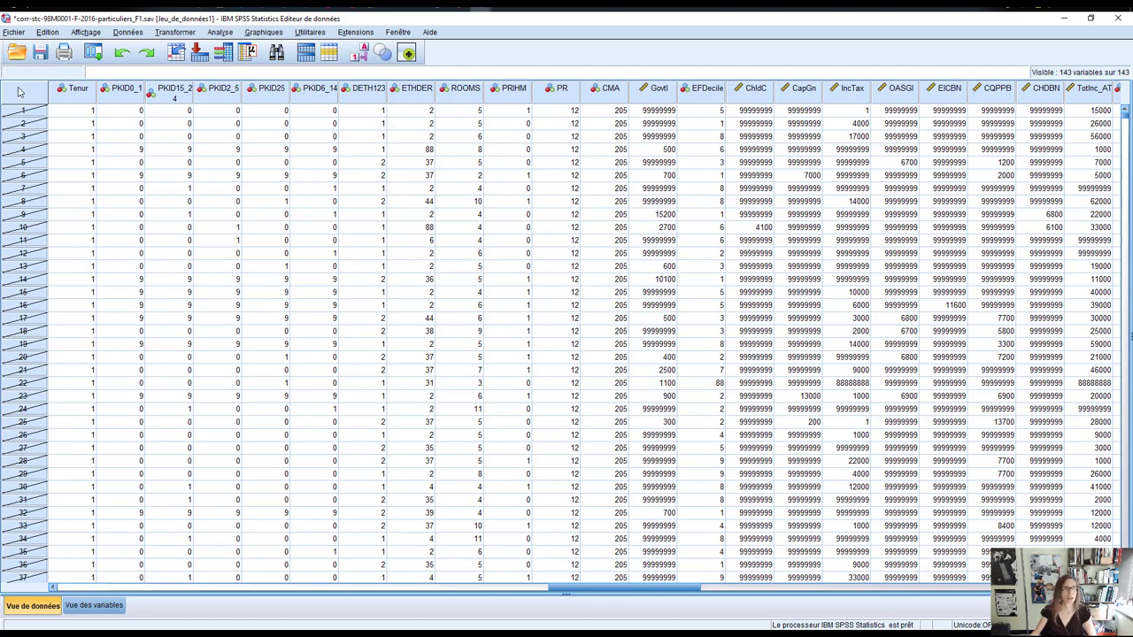
{"action": "mouse_move", "coordinate": [74, 101]}
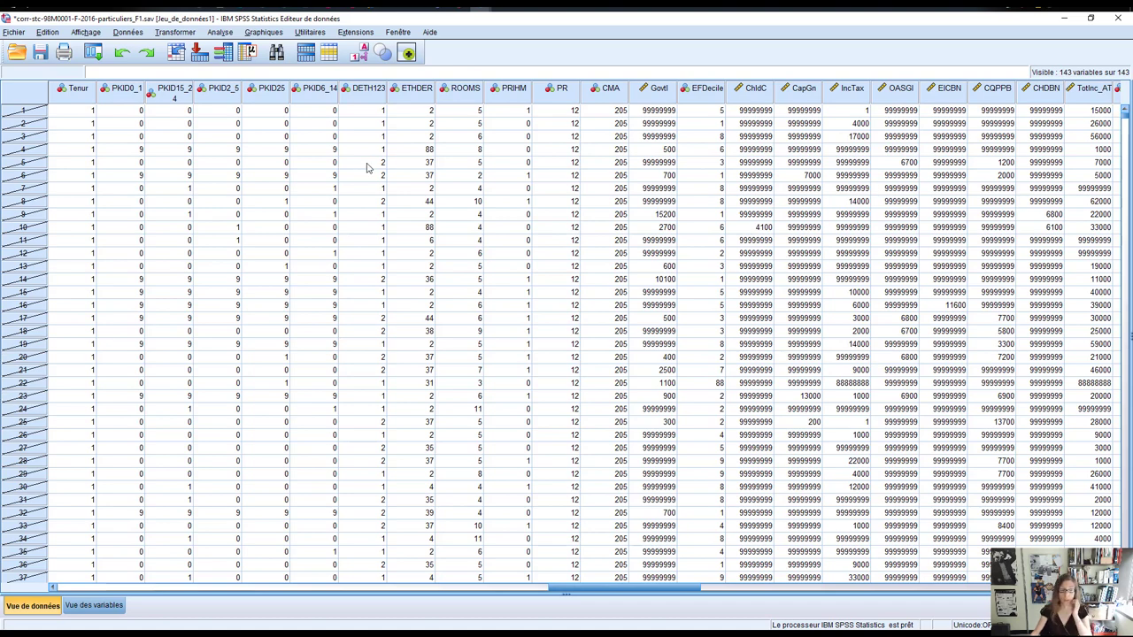
- Set up a Descriptives analysis with Frais de logement [SHELCO] as the only analysed variable
{"action": "left_click", "coordinate": [226, 35]}
{"action": "mouse_move", "coordinate": [234, 61]}
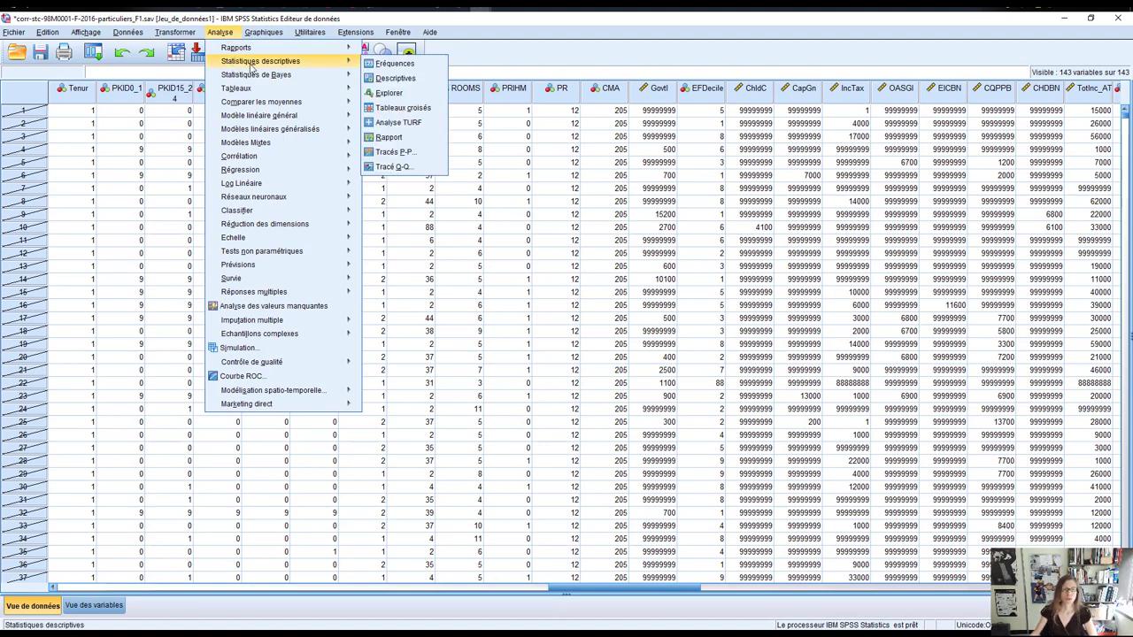
{"action": "left_click", "coordinate": [409, 79]}
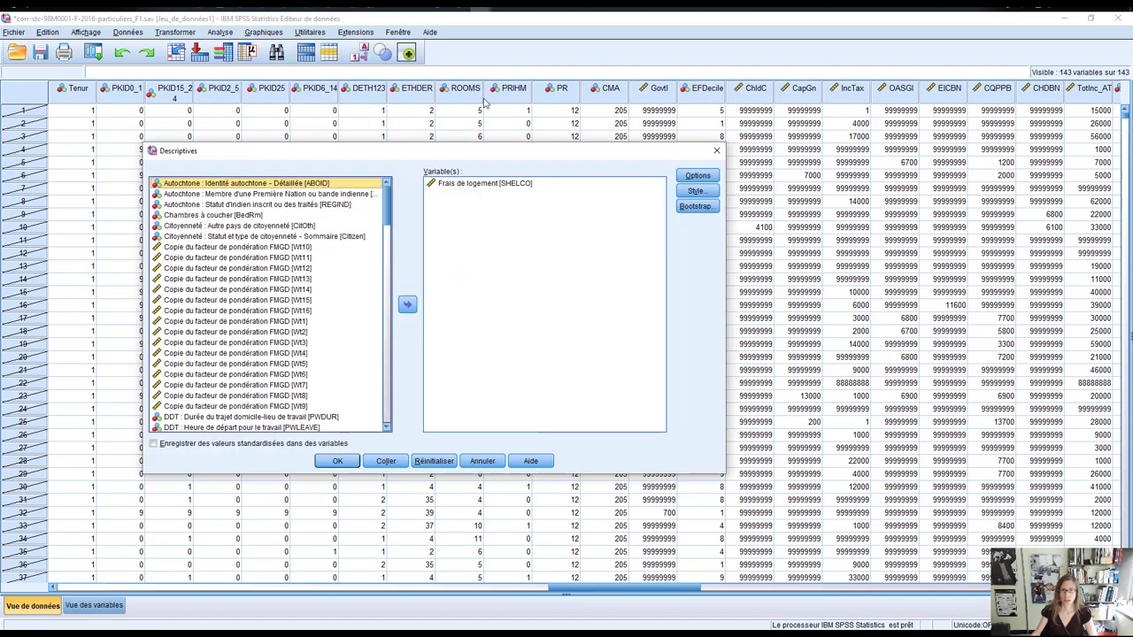
{"action": "left_click", "coordinate": [472, 185]}
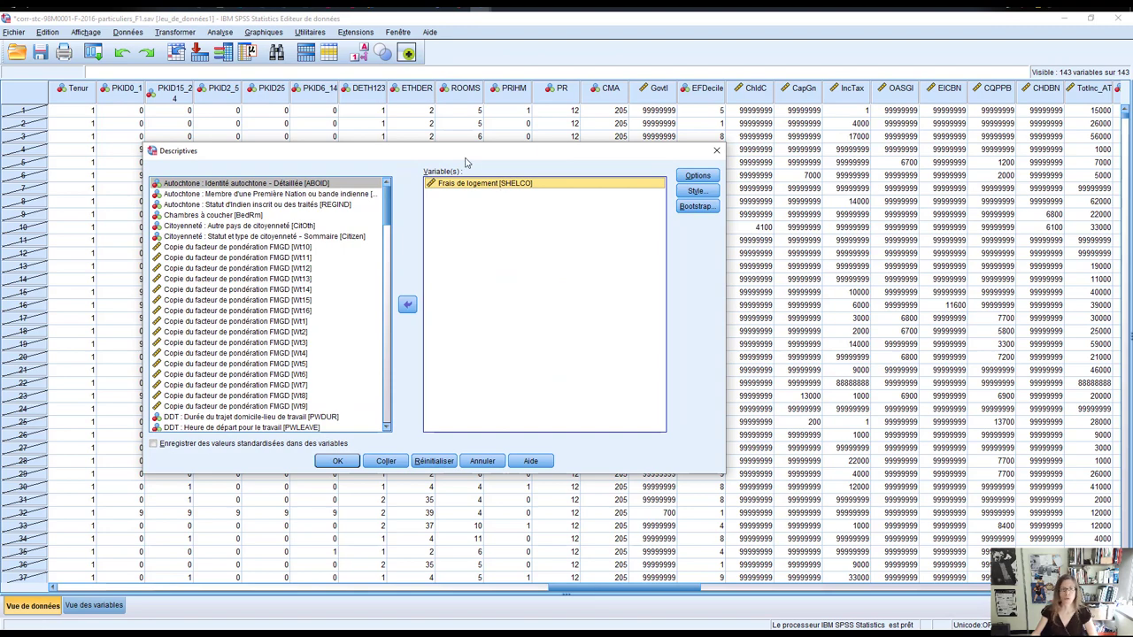
{"action": "left_click", "coordinate": [407, 305]}
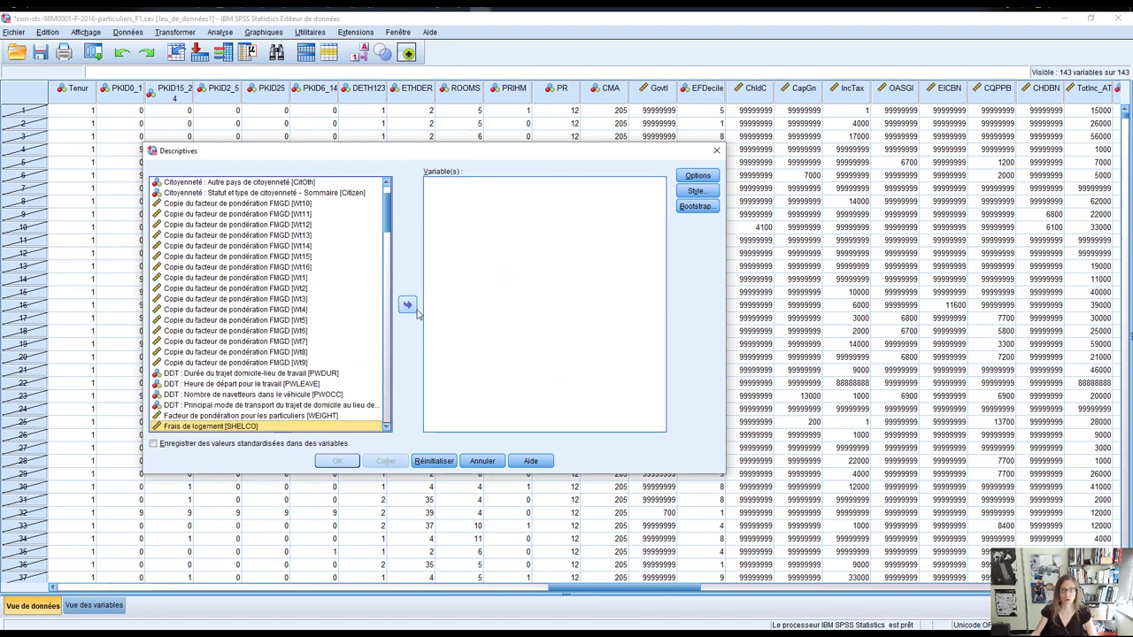
{"action": "left_click", "coordinate": [407, 305]}
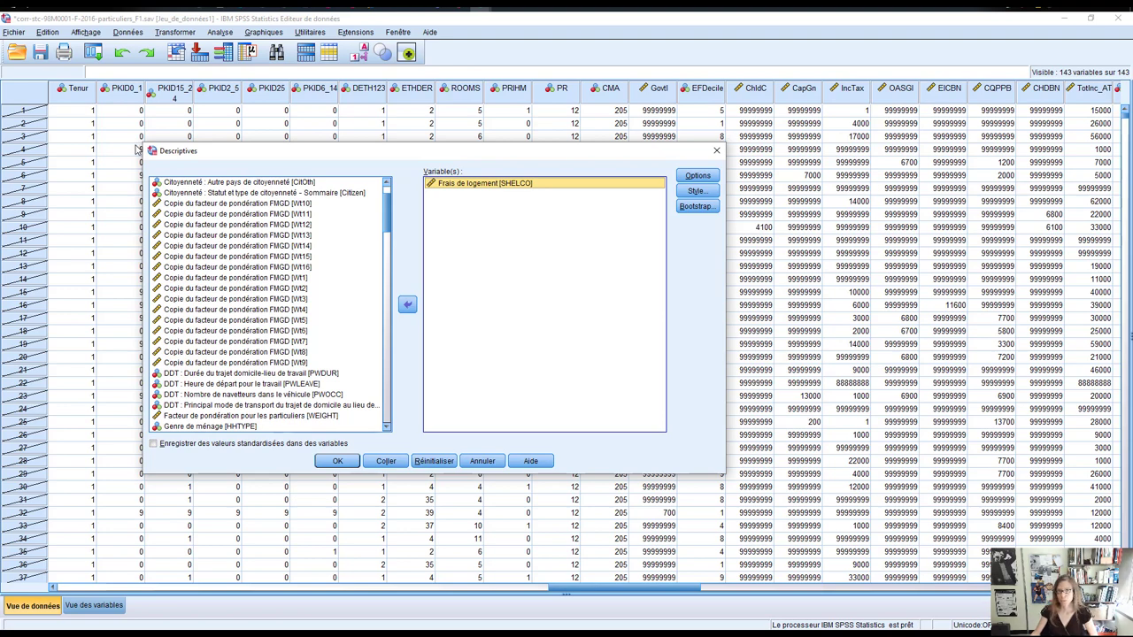
- Limit the descriptive statistics to Moyenne, excluding standard deviation, minimum, maximum, kurtosis and skewness, and run the analysis
{"action": "left_click", "coordinate": [698, 175]}
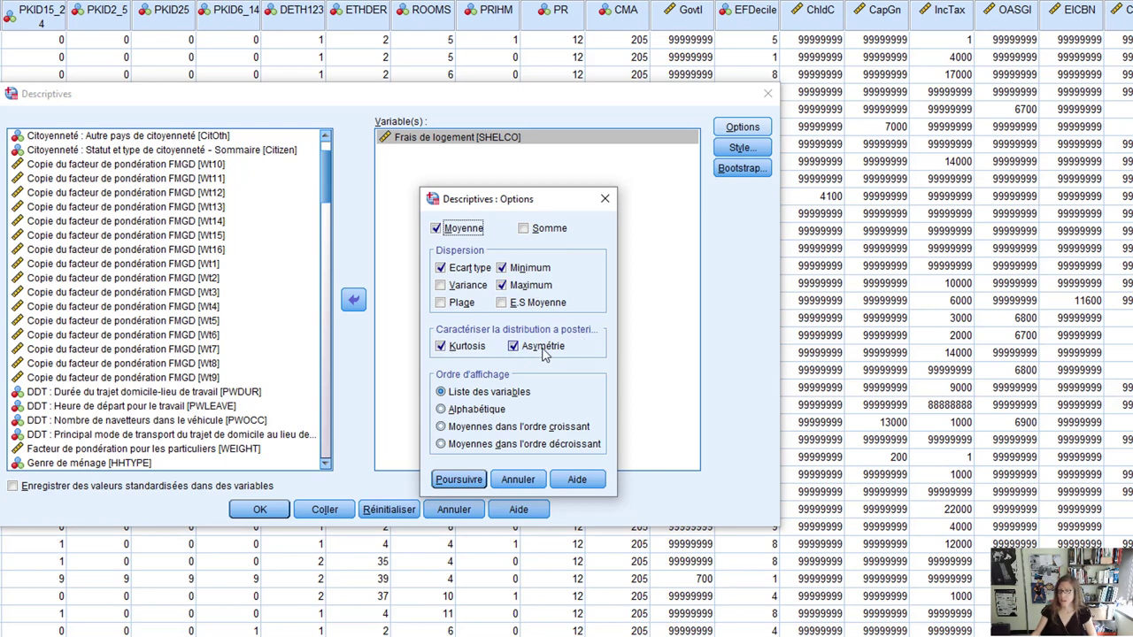
{"action": "left_click", "coordinate": [511, 346]}
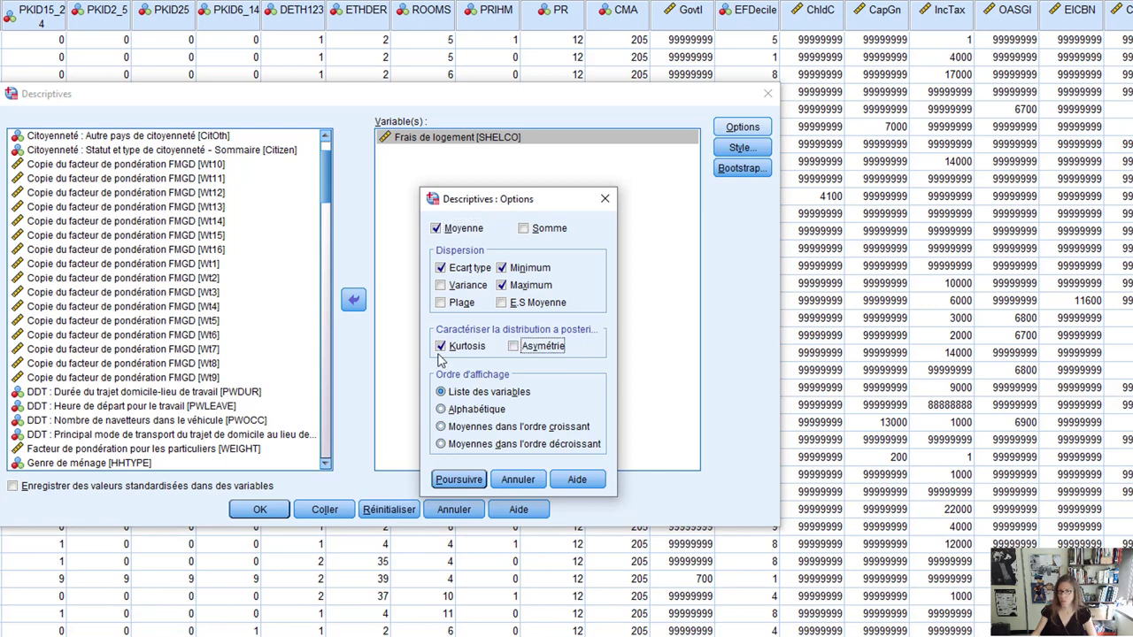
{"action": "left_click", "coordinate": [441, 347]}
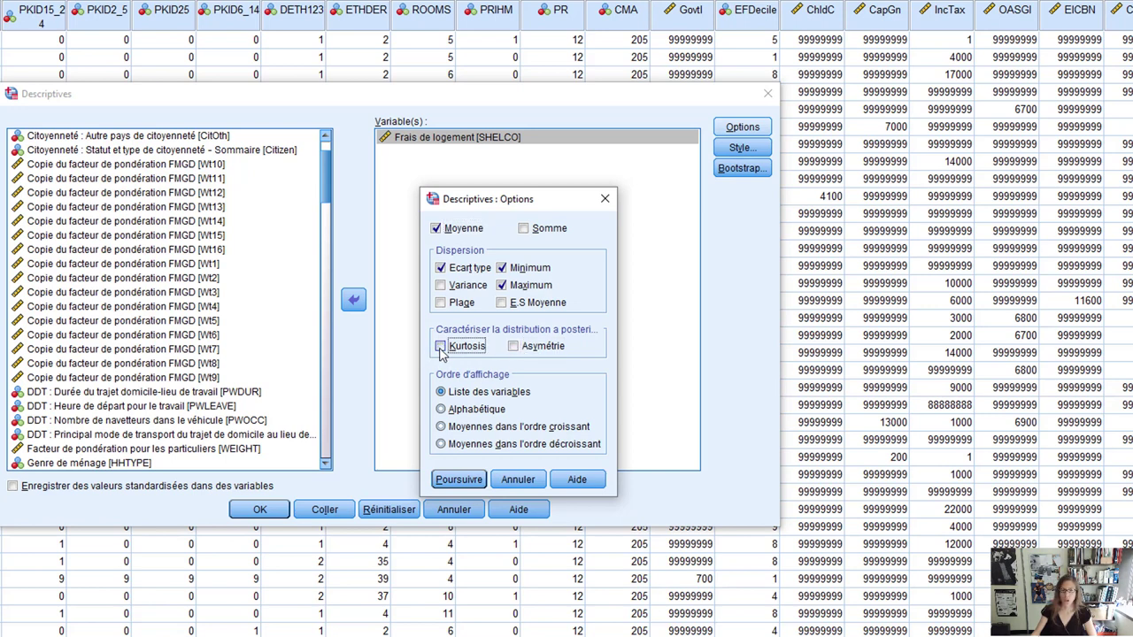
{"action": "left_click", "coordinate": [441, 269]}
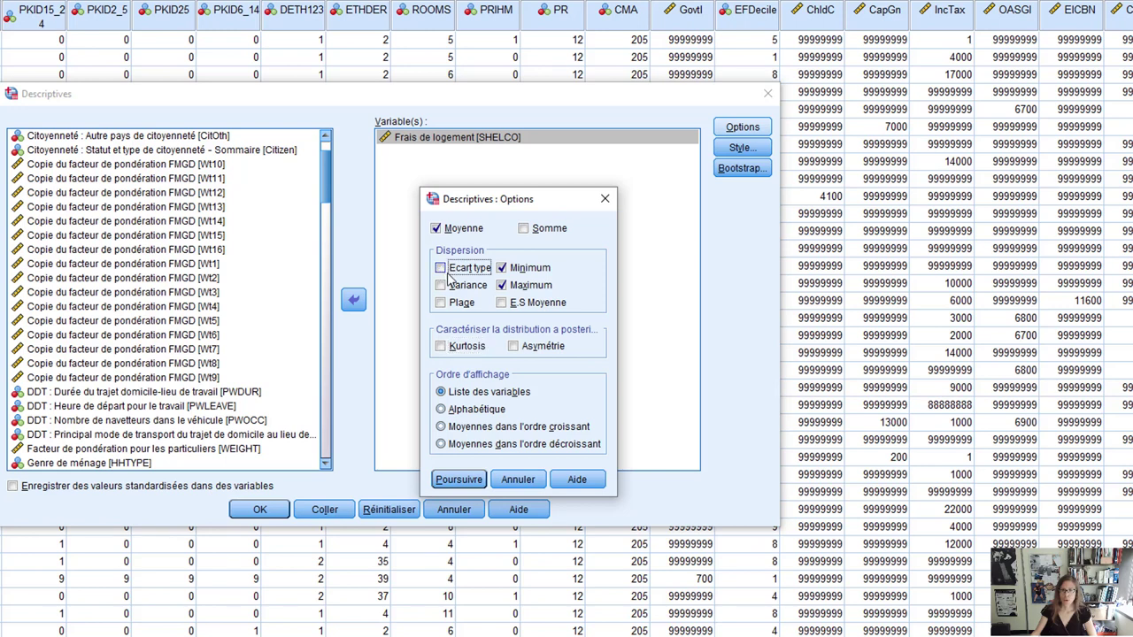
{"action": "left_click", "coordinate": [501, 268]}
{"action": "left_click", "coordinate": [501, 285]}
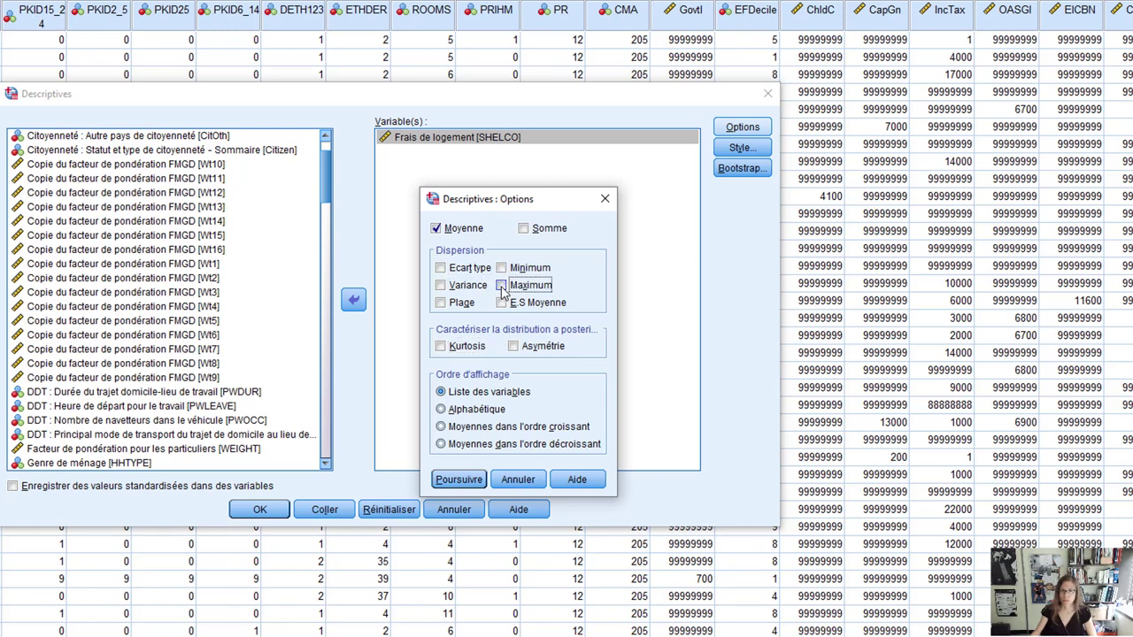
{"action": "left_click", "coordinate": [457, 480]}
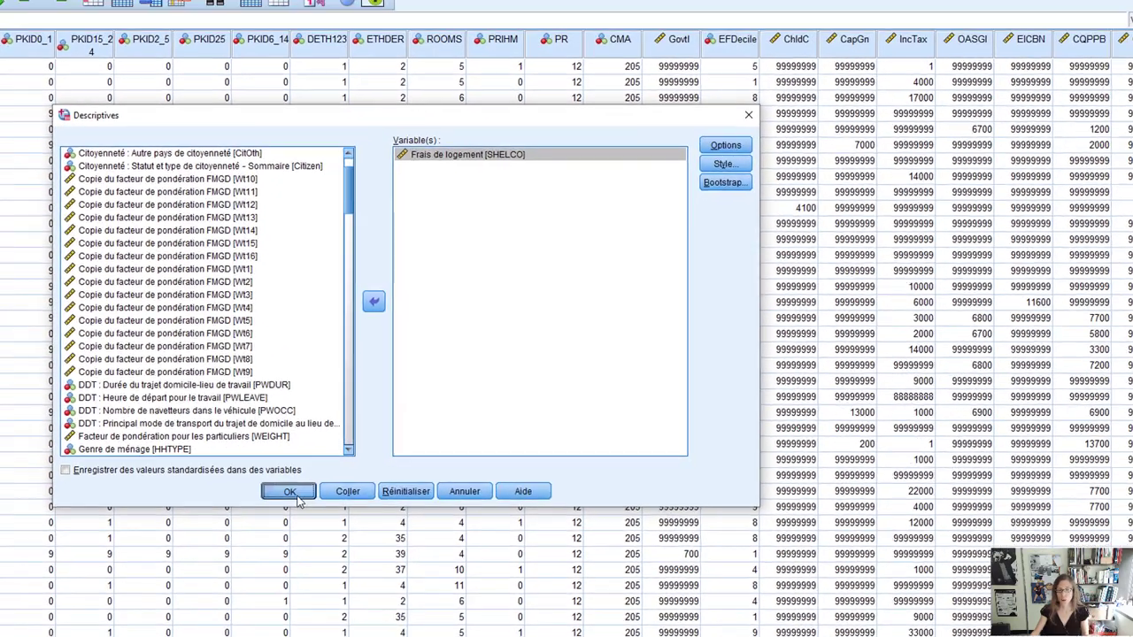
{"action": "left_click", "coordinate": [259, 509]}
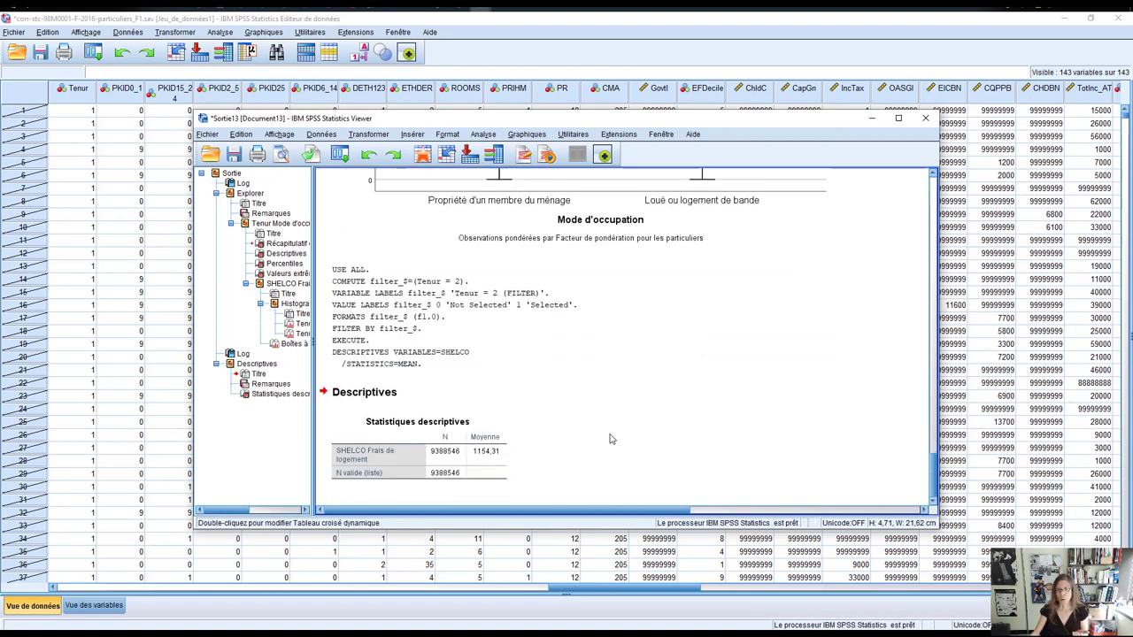
{"action": "left_click", "coordinate": [473, 454]}
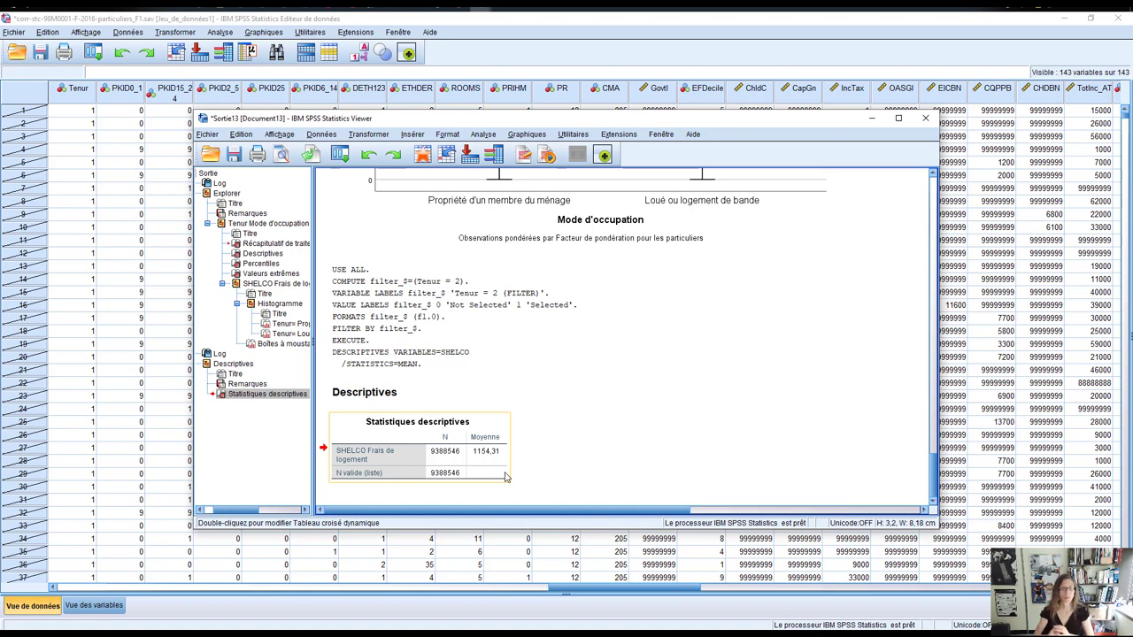
- Split the file to compare groups by Région métropolitaine ou agglomération de recensement de résidence actuelle [CMA], sorting the file by that grouping variable
{"action": "left_click", "coordinate": [322, 135]}
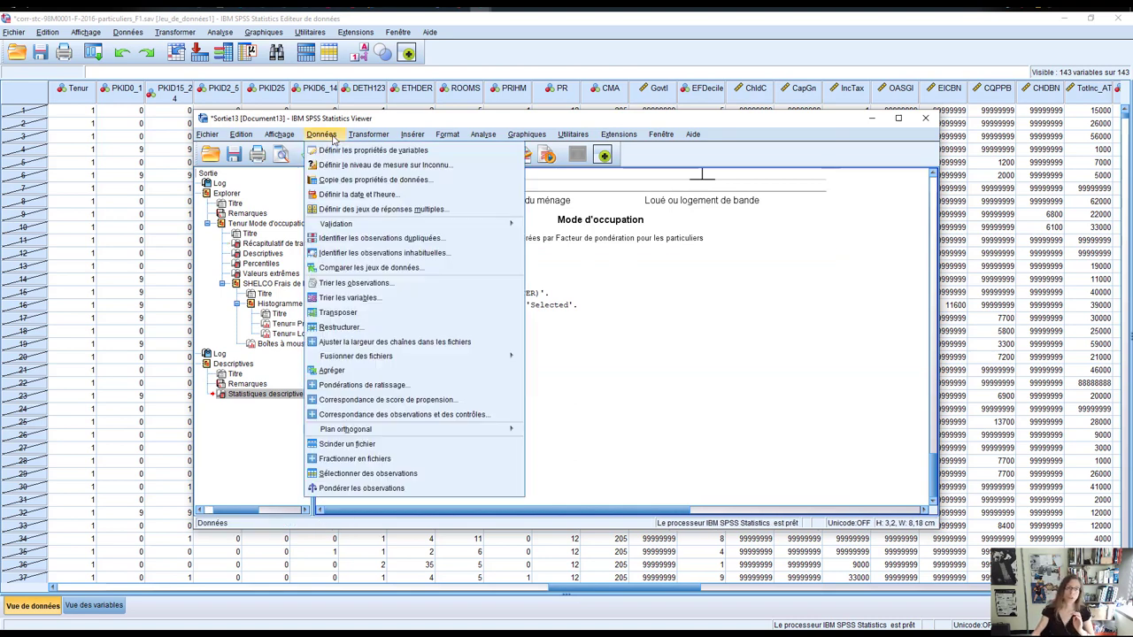
{"action": "left_click", "coordinate": [395, 451]}
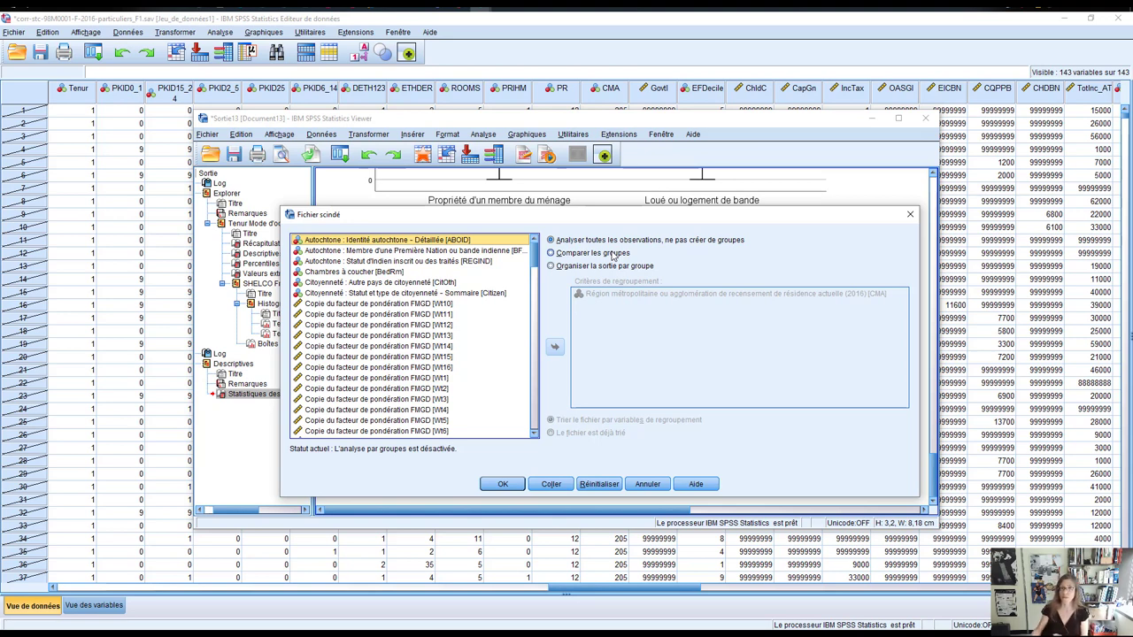
{"action": "left_click", "coordinate": [612, 254]}
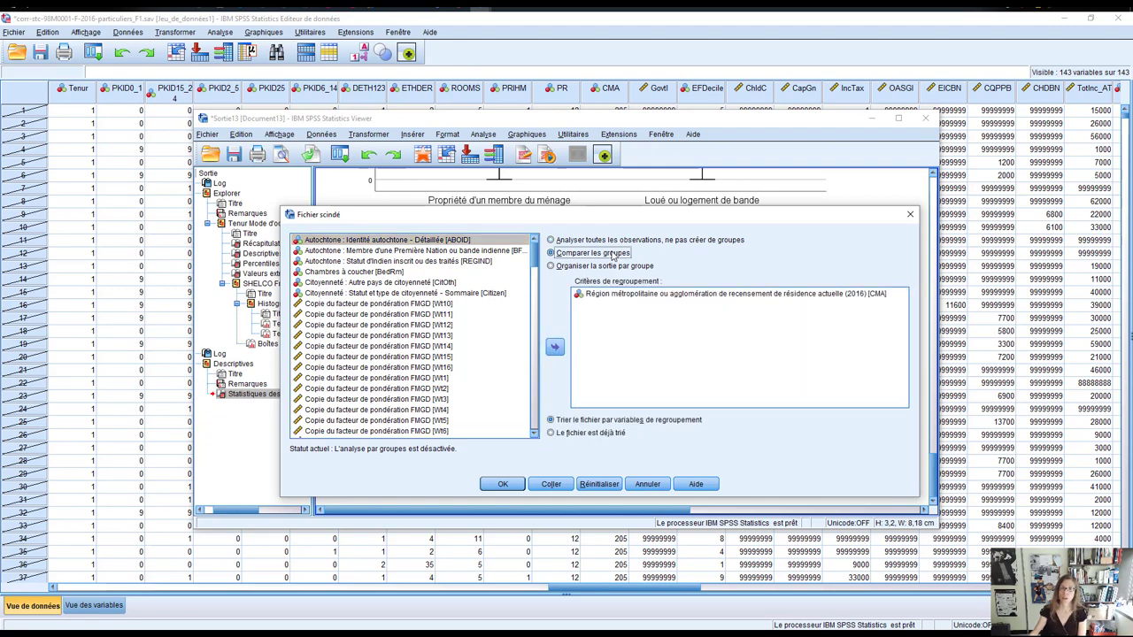
{"action": "left_click", "coordinate": [631, 294]}
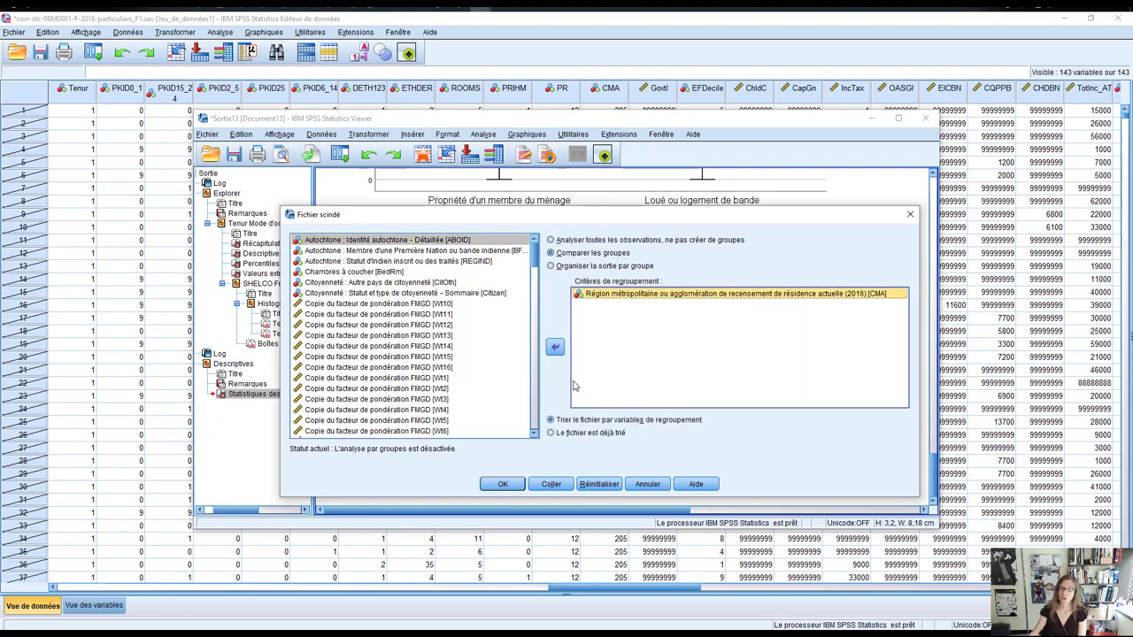
{"action": "left_click", "coordinate": [555, 347]}
{"action": "scroll", "coordinate": [426, 417], "scroll_direction": "down", "scroll_amount": 5}
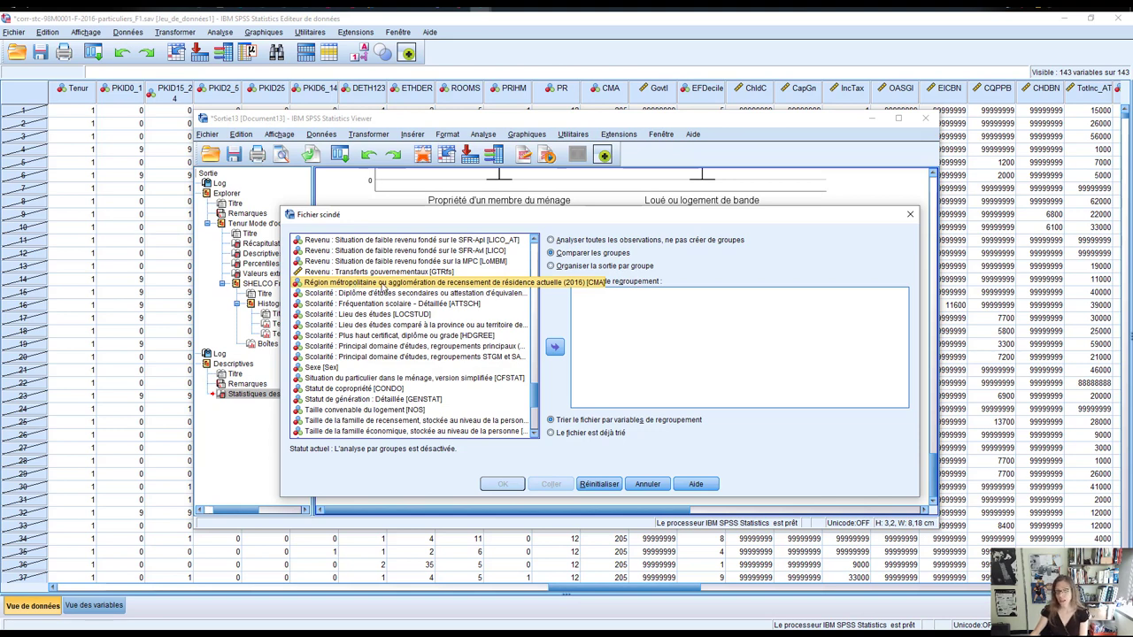
{"action": "left_click", "coordinate": [555, 348]}
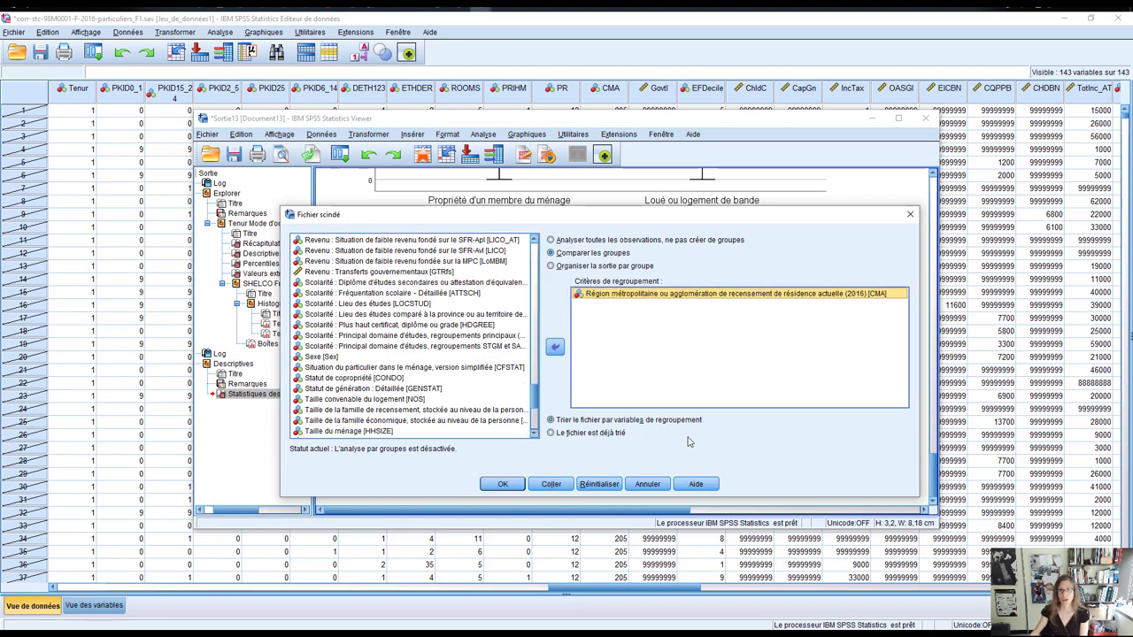
{"action": "left_click", "coordinate": [500, 484]}
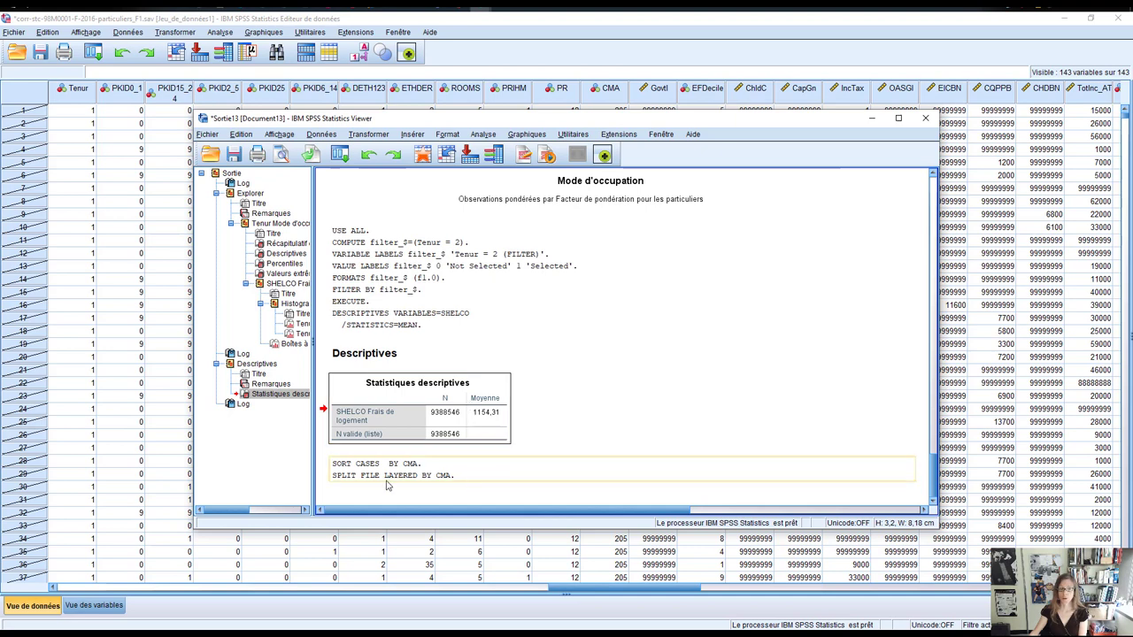
{"action": "left_click", "coordinate": [341, 482]}
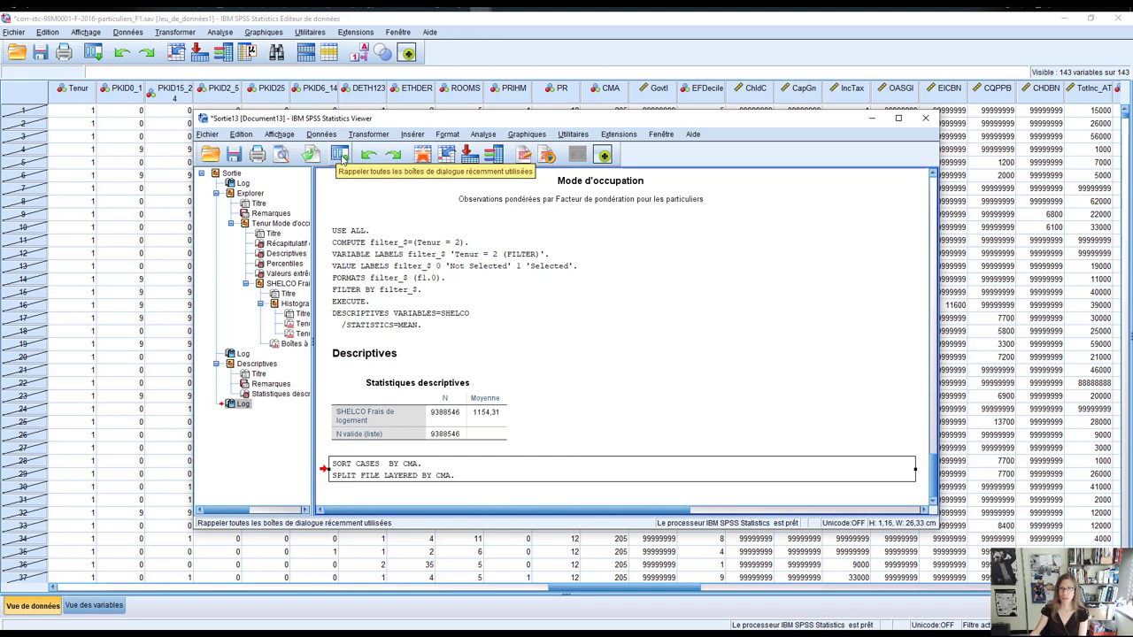
- Rerun the recent Descriptives analysis on SHELCO with its existing settings for the split file
{"action": "left_click", "coordinate": [342, 157]}
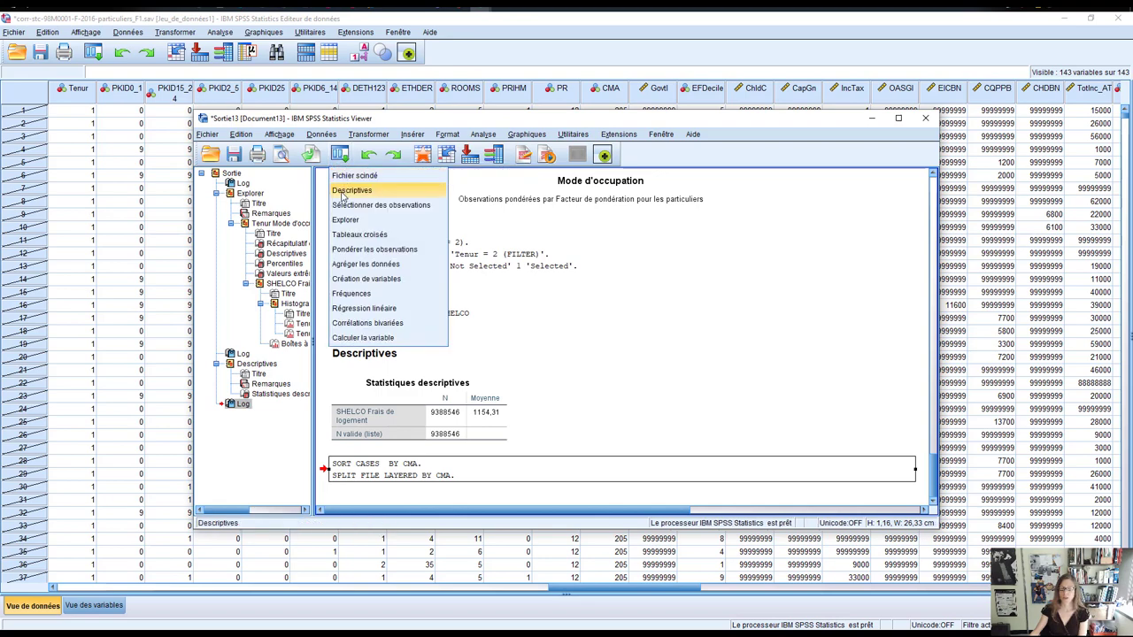
{"action": "left_click", "coordinate": [343, 191]}
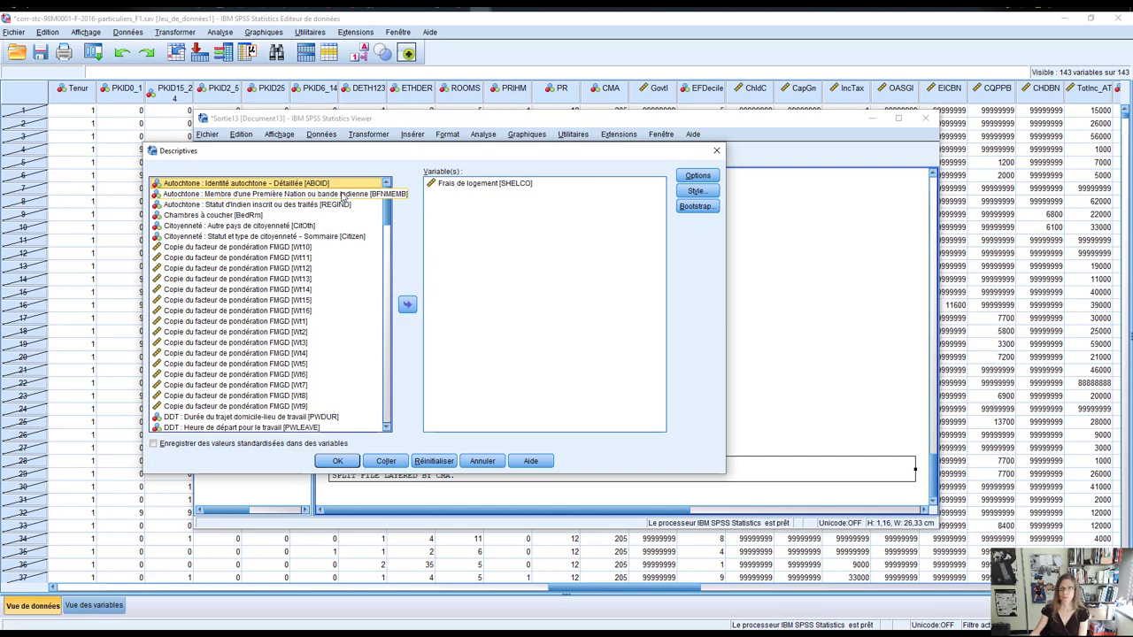
{"action": "left_click", "coordinate": [337, 461]}
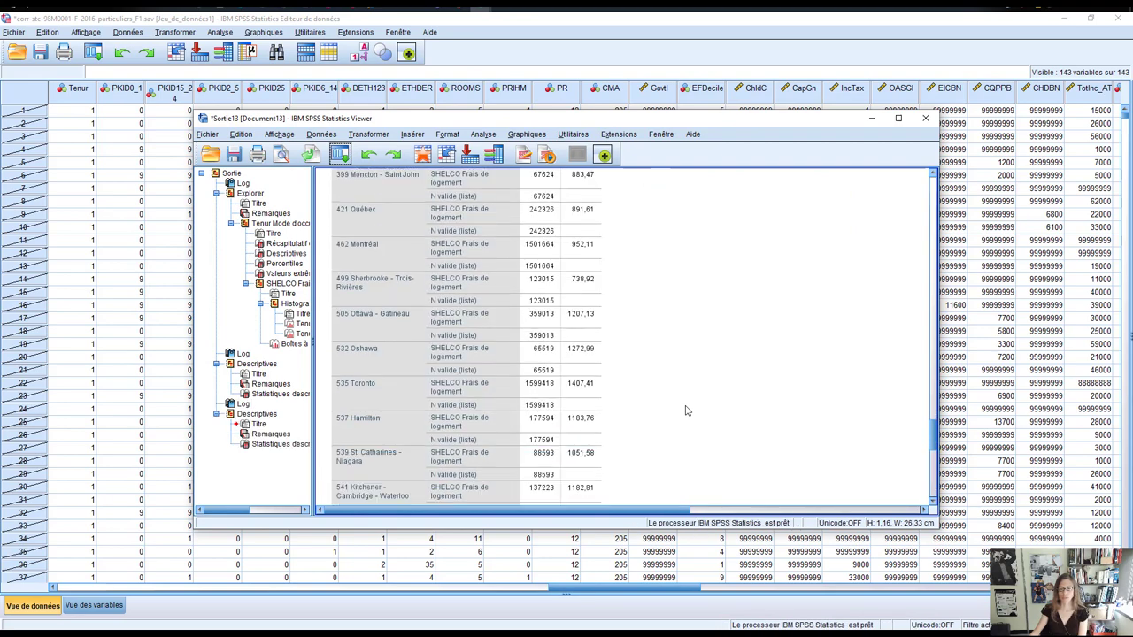
- Maximize the output viewer and examine the mean housing costs for each metropolitan area in the latest Statistiques descriptives table
{"action": "left_click", "coordinate": [897, 118]}
{"action": "scroll", "coordinate": [493, 442], "scroll_direction": "up", "scroll_amount": 3}
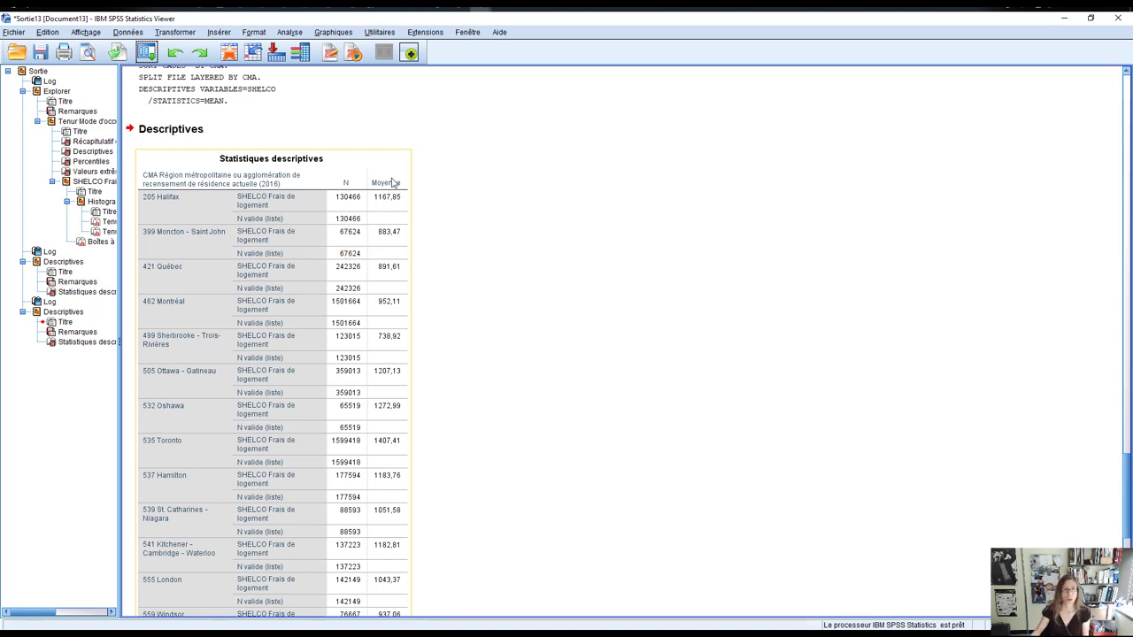
{"action": "left_click", "coordinate": [392, 181]}
{"action": "scroll", "coordinate": [392, 164], "scroll_direction": "up", "scroll_amount": 2}
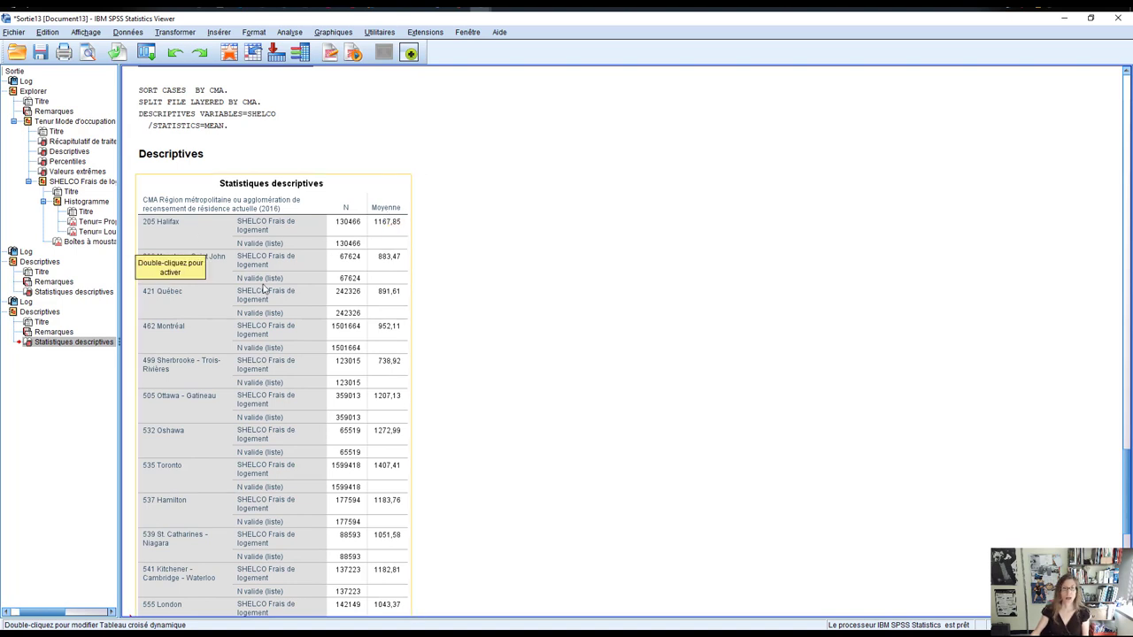
{"action": "scroll", "coordinate": [173, 368], "scroll_direction": "down", "scroll_amount": 2}
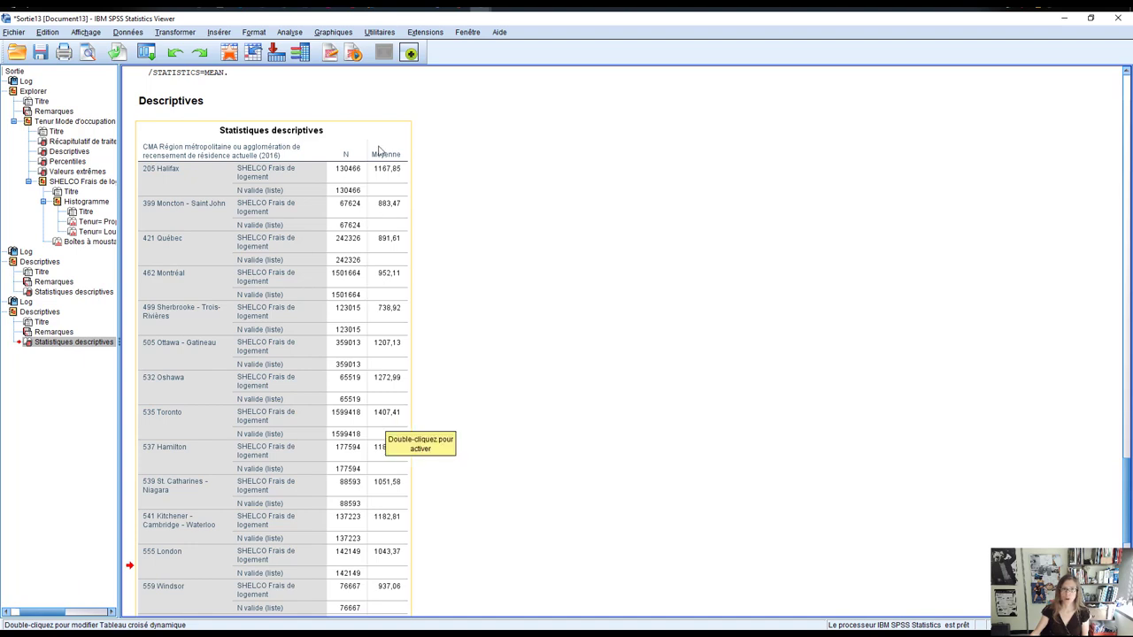
{"action": "scroll", "coordinate": [386, 159], "scroll_direction": "down", "scroll_amount": 2}
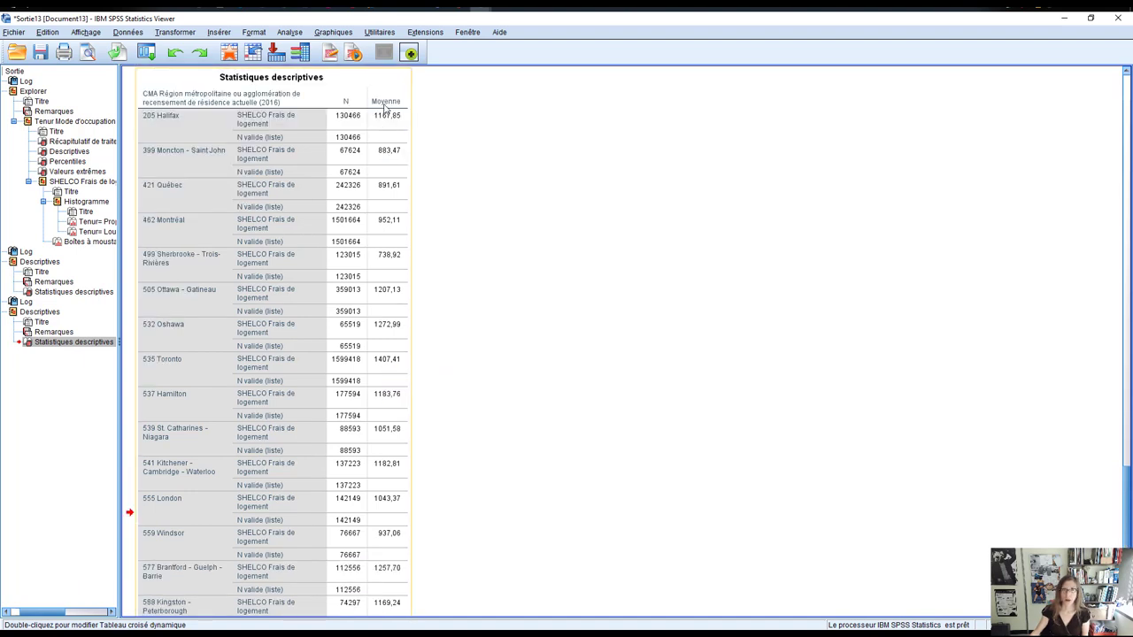
{"action": "scroll", "coordinate": [395, 346], "scroll_direction": "down", "scroll_amount": 8}
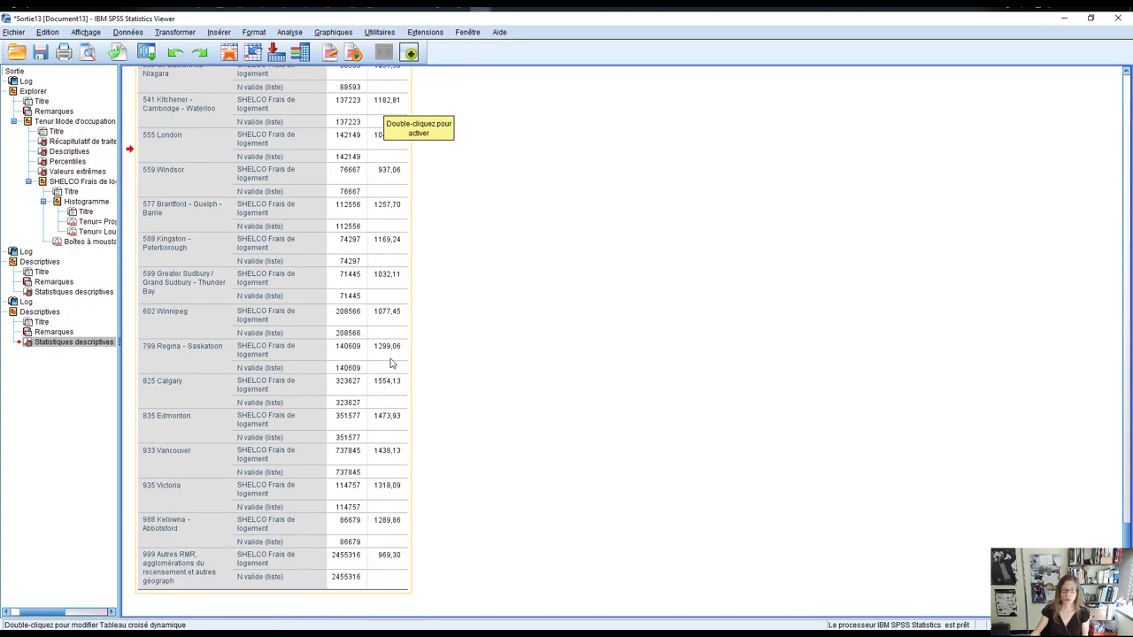
{"action": "scroll", "coordinate": [392, 362], "scroll_direction": "up", "scroll_amount": 10}
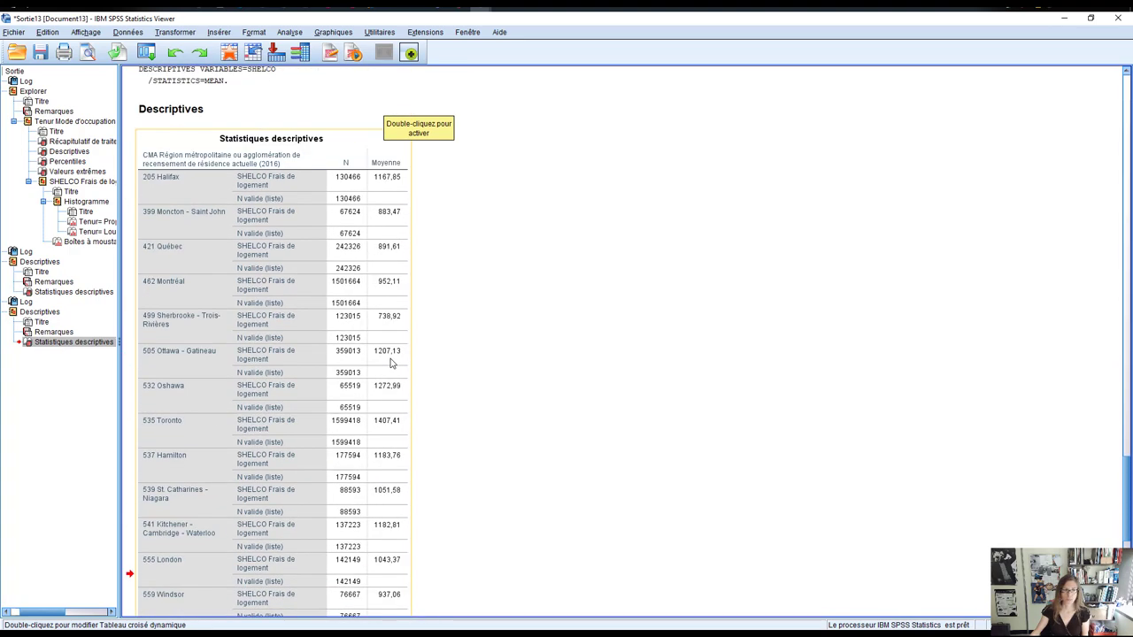
{"action": "scroll", "coordinate": [393, 168], "scroll_direction": "down", "scroll_amount": 2}
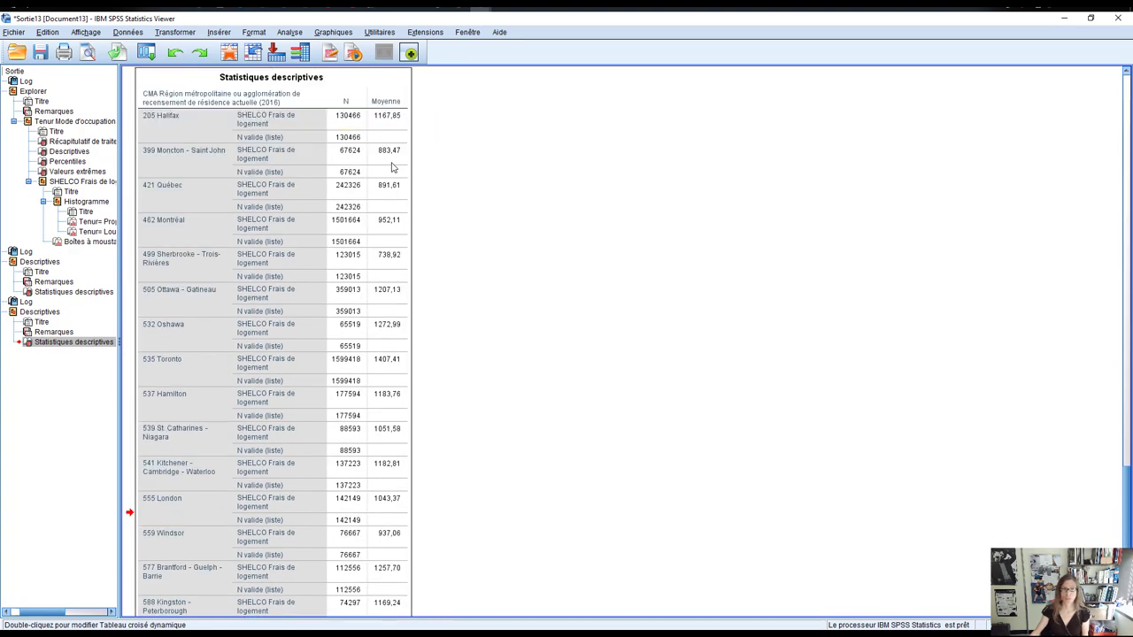
- Open the latest Statistiques descriptives table for editing and select the whole Moyenne column, from its header through 999 Autres RMR
{"action": "double_click", "coordinate": [393, 168]}
{"action": "left_click", "coordinate": [344, 108]}
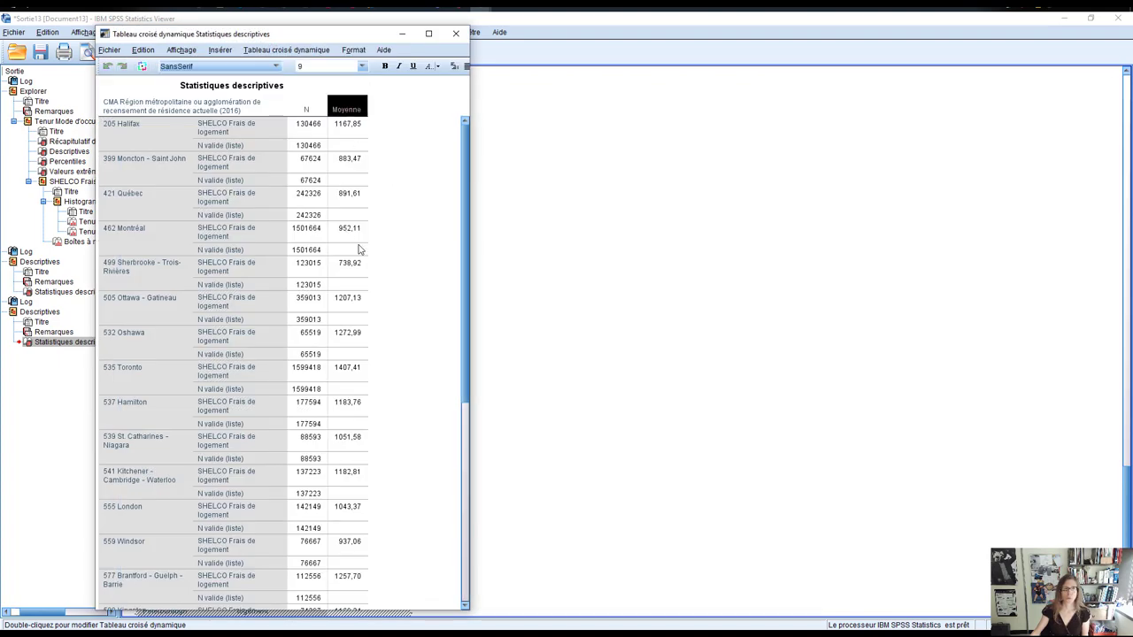
{"action": "scroll", "coordinate": [351, 246], "scroll_direction": "down", "scroll_amount": 1}
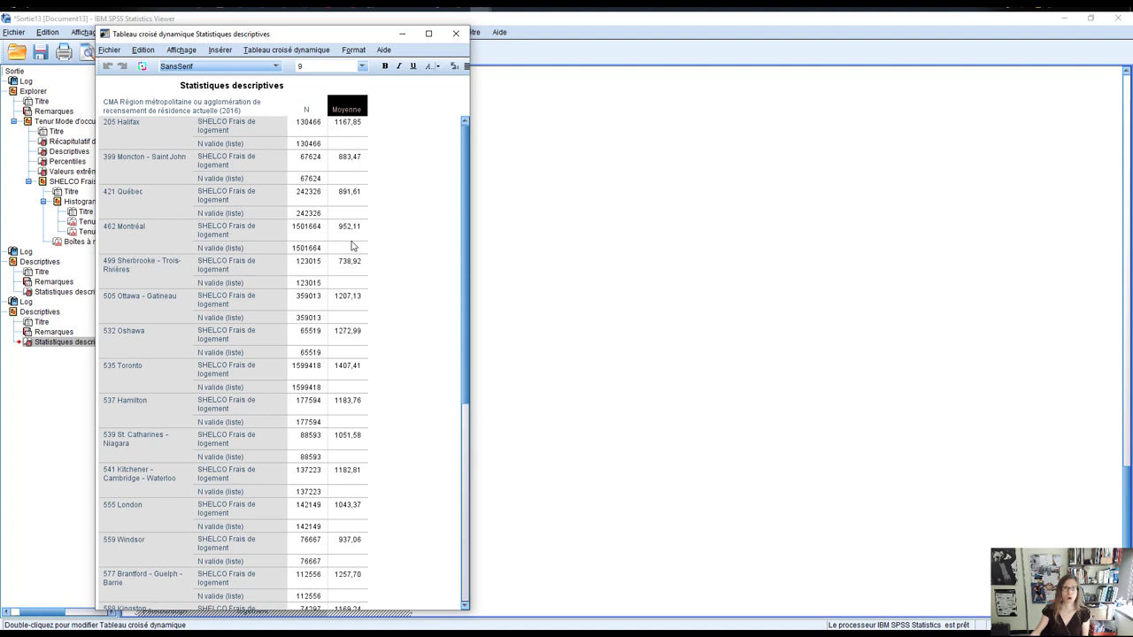
{"action": "scroll", "coordinate": [343, 288], "scroll_direction": "down", "scroll_amount": 2}
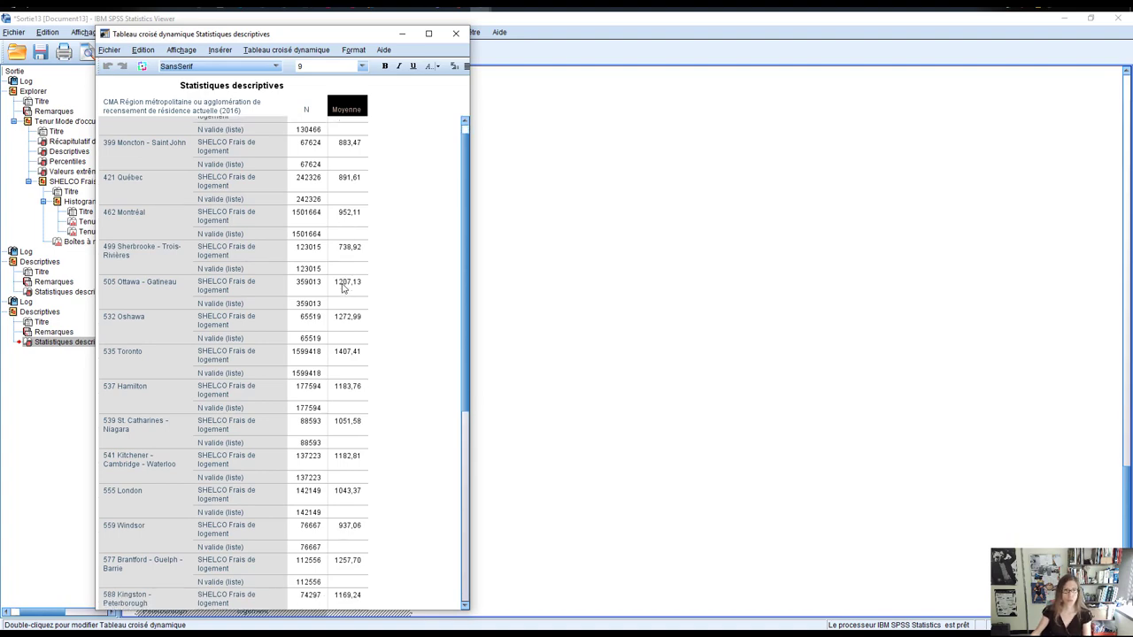
{"action": "left_click_drag", "start_coordinate": [462, 244], "coordinate": [407, 489]}
{"action": "left_click", "coordinate": [352, 597], "text": "shift"}
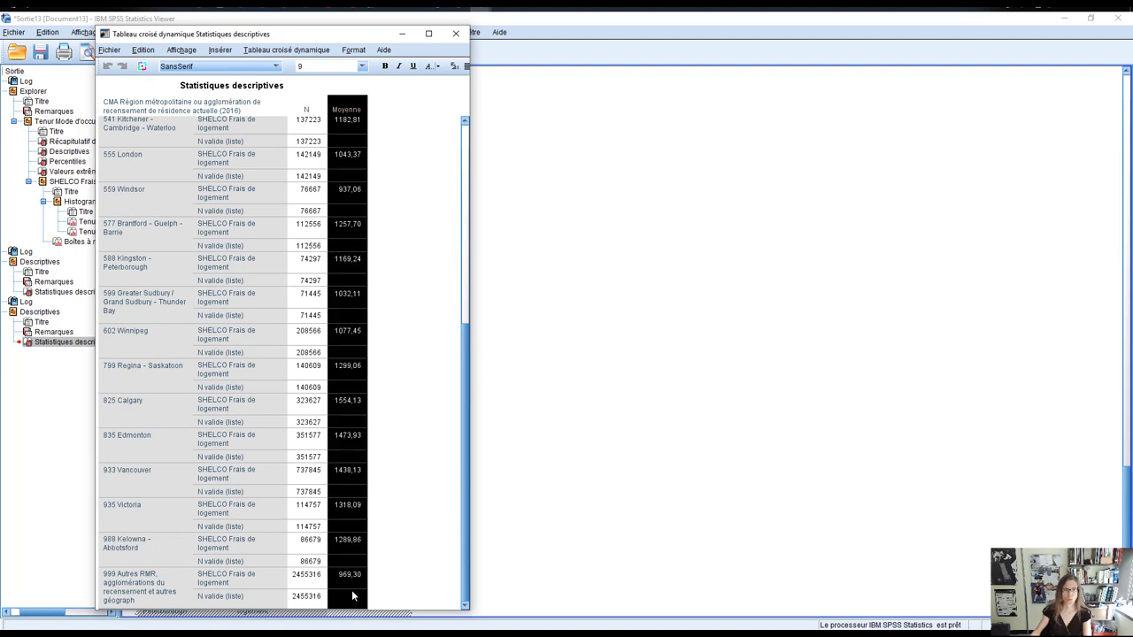
- Create a bar chart (Barres) from the selected Moyenne values and close the table editor
{"action": "right_click", "coordinate": [349, 448]}
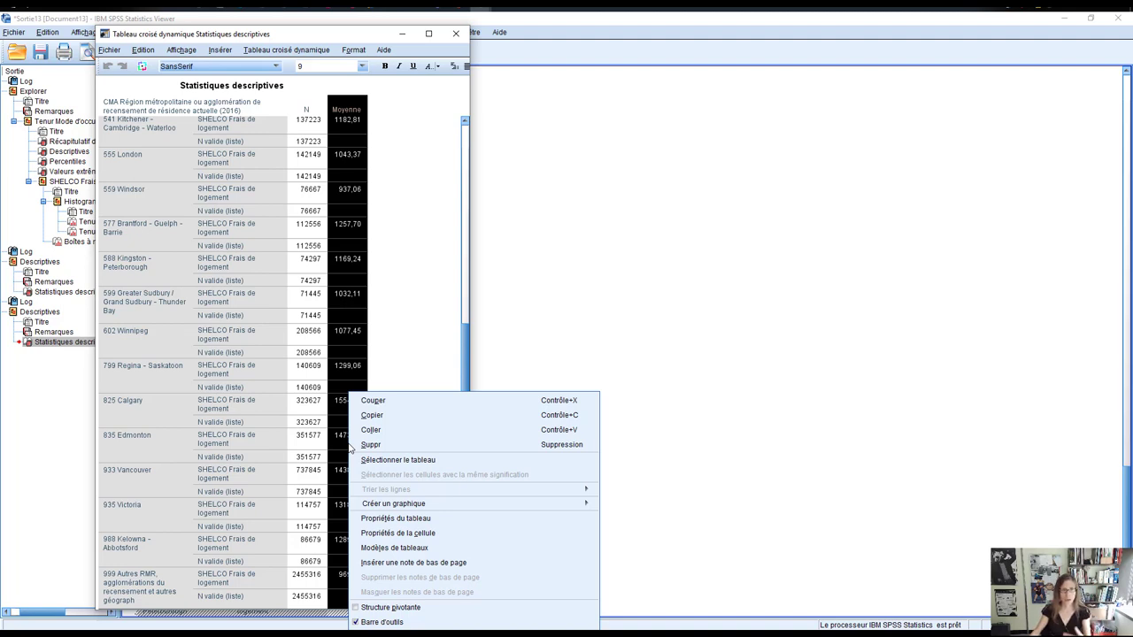
{"action": "key", "text": "Escape"}
{"action": "scroll", "coordinate": [327, 396], "scroll_direction": "up", "scroll_amount": 3}
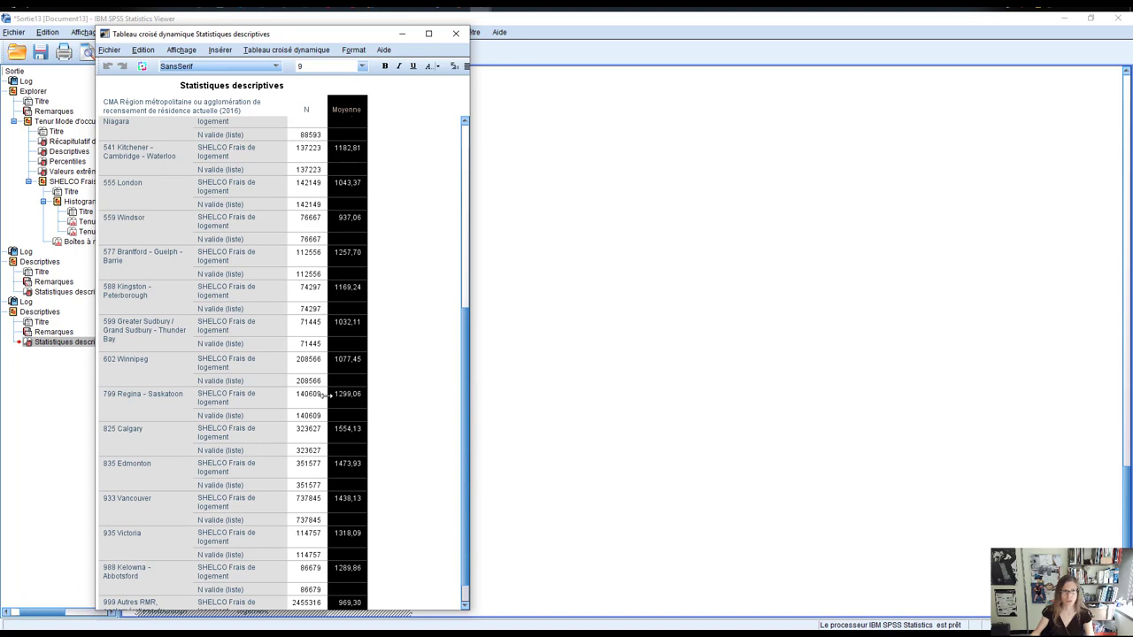
{"action": "scroll", "coordinate": [343, 190], "scroll_direction": "up", "scroll_amount": 1}
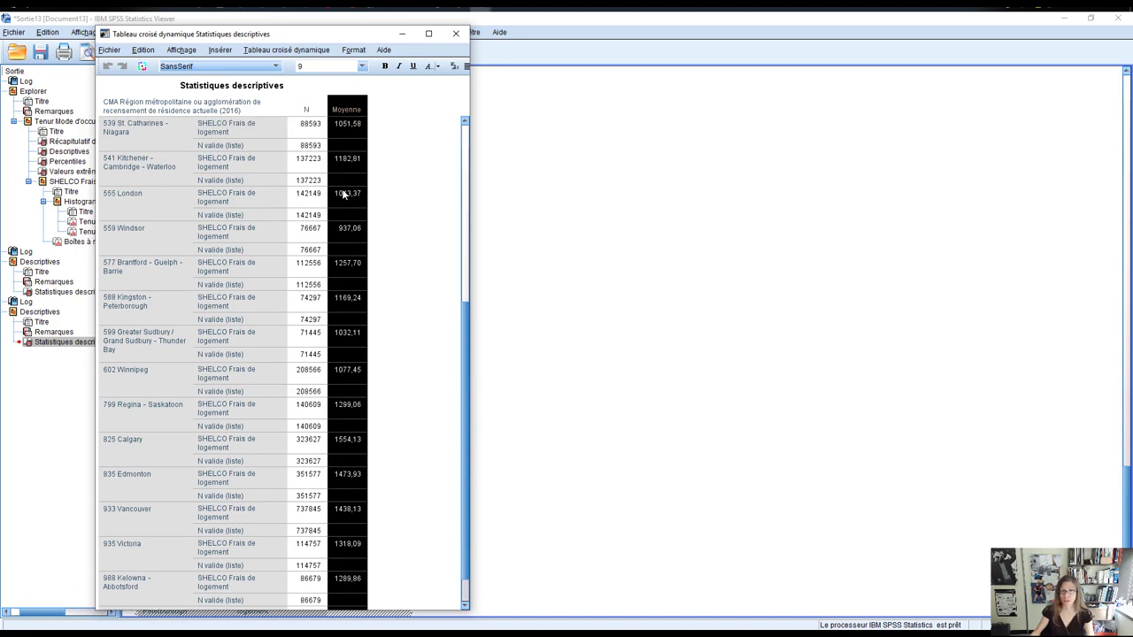
{"action": "scroll", "coordinate": [424, 204], "scroll_direction": "up", "scroll_amount": 10}
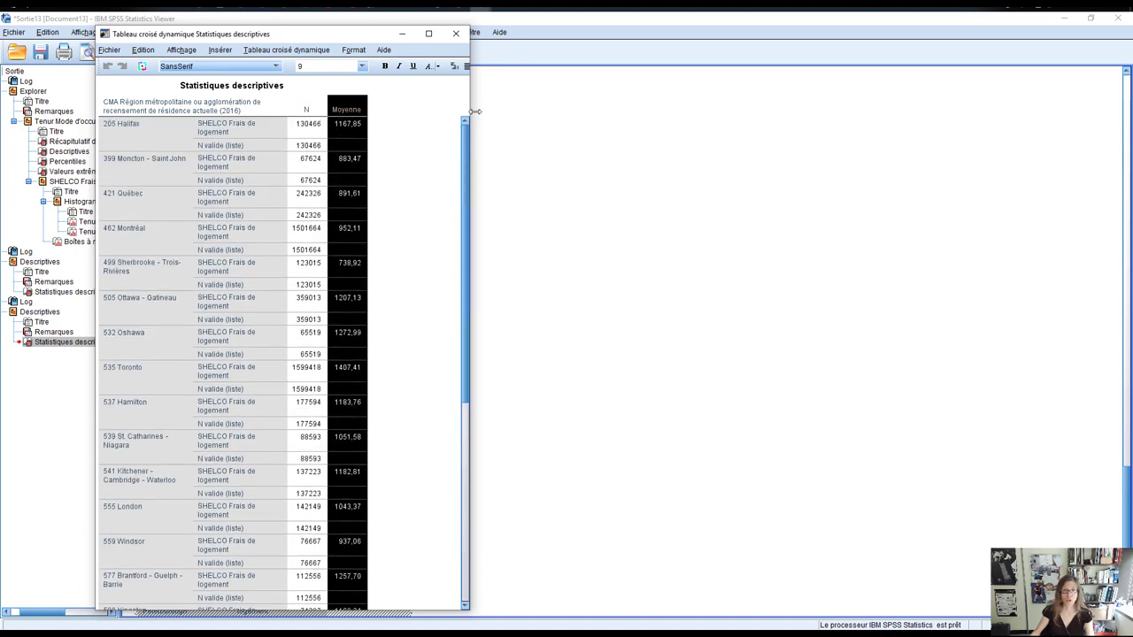
{"action": "right_click", "coordinate": [347, 125]}
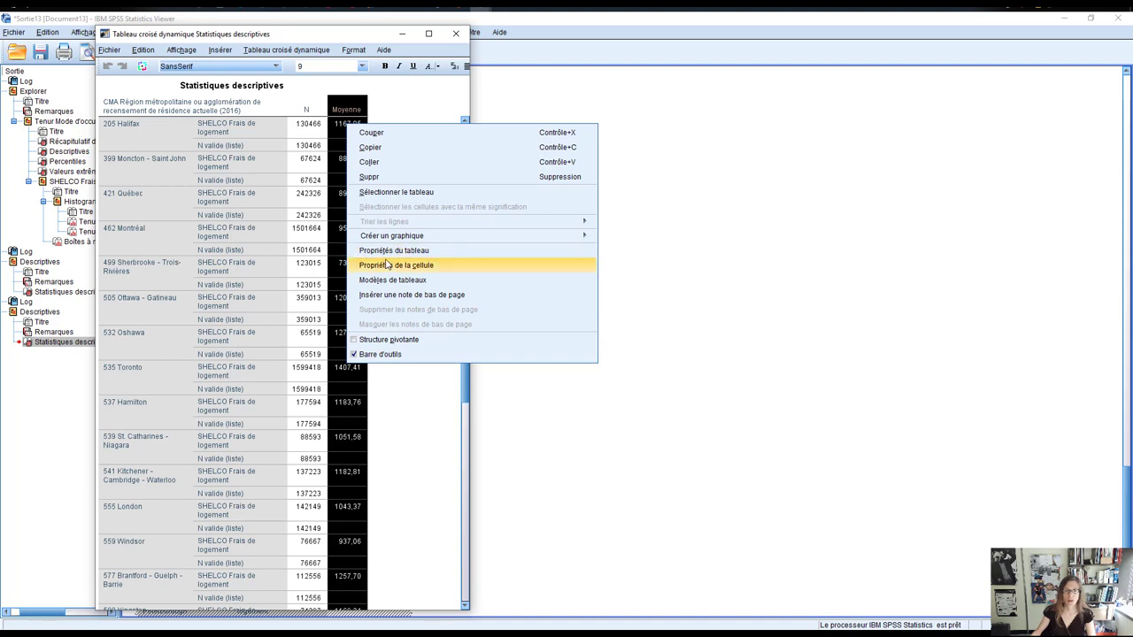
{"action": "mouse_move", "coordinate": [416, 237]}
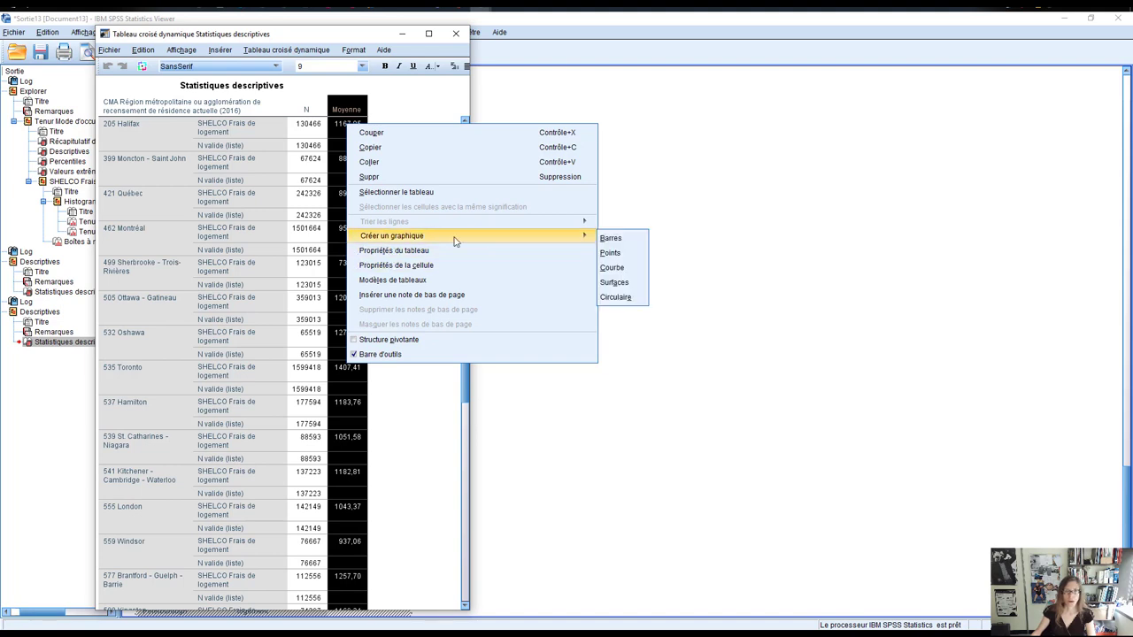
{"action": "left_click", "coordinate": [614, 240]}
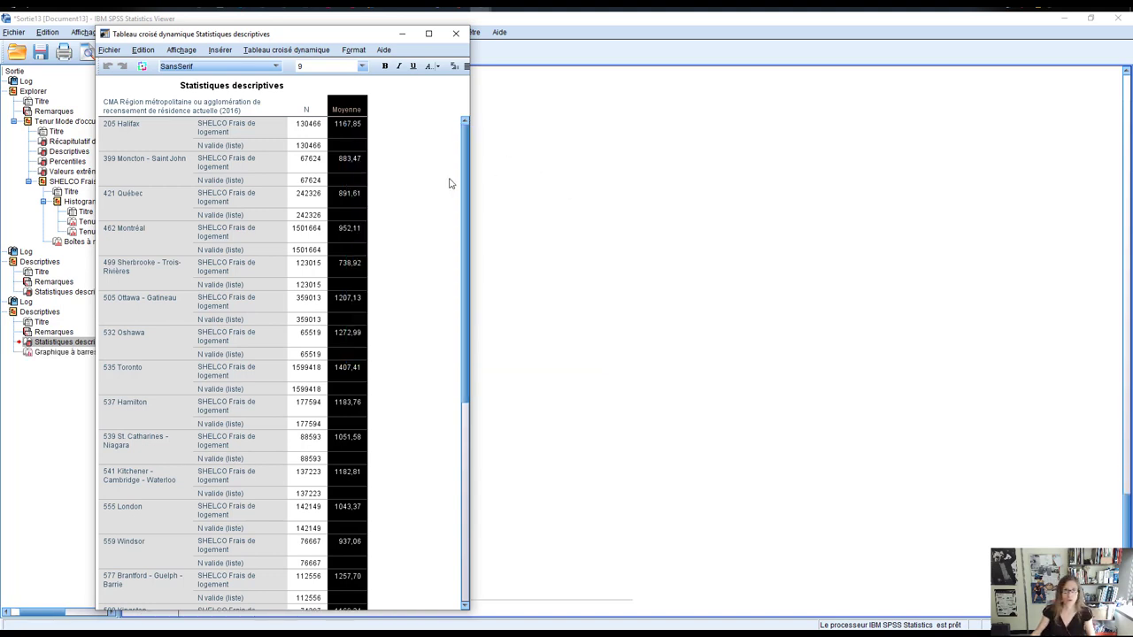
{"action": "left_click", "coordinate": [455, 37]}
- Enlarge the new Moyenne bar chart and widen it until every metropolitan area's label fits under its bar
{"action": "scroll", "coordinate": [621, 398], "scroll_direction": "down", "scroll_amount": 5}
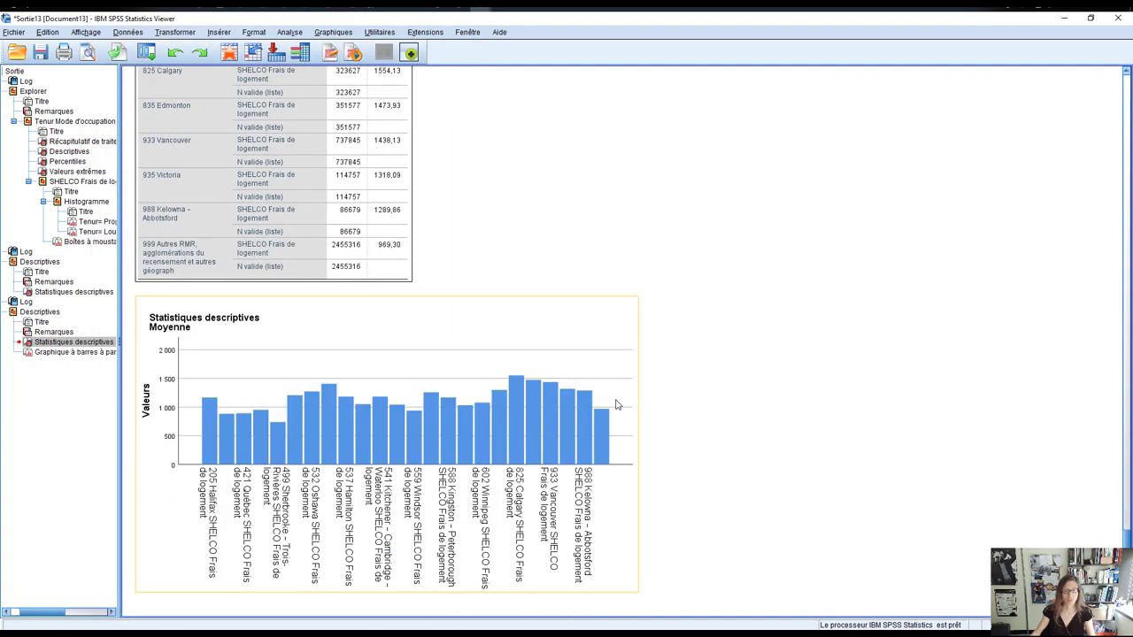
{"action": "left_click", "coordinate": [546, 386]}
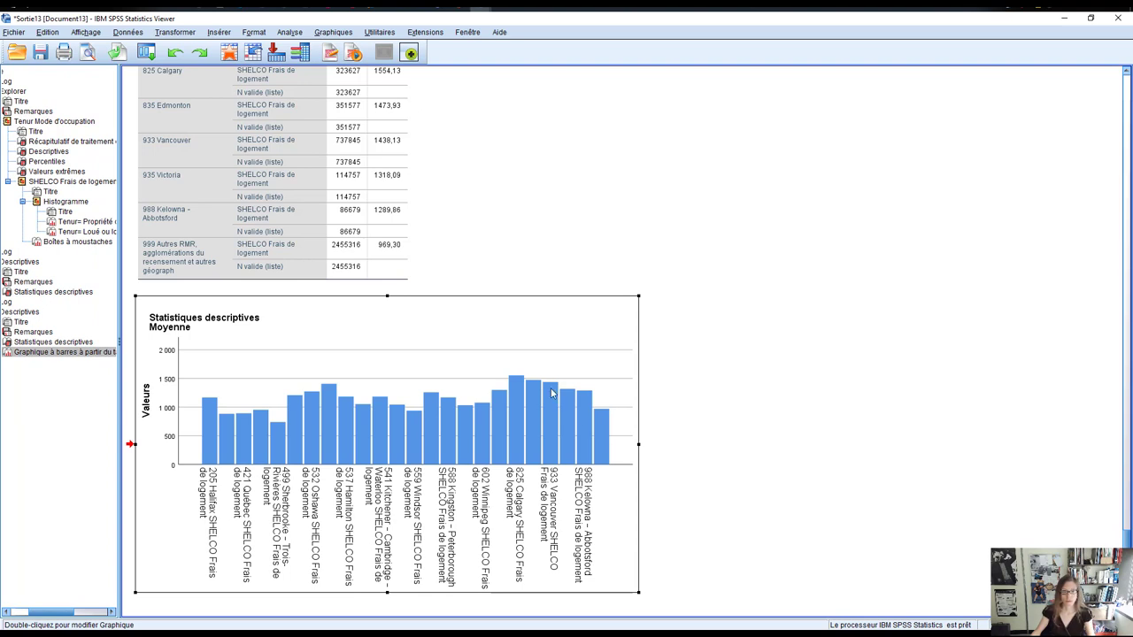
{"action": "left_click_drag", "start_coordinate": [639, 592], "coordinate": [958, 619]}
{"action": "scroll", "coordinate": [667, 550], "scroll_direction": "down", "scroll_amount": 1}
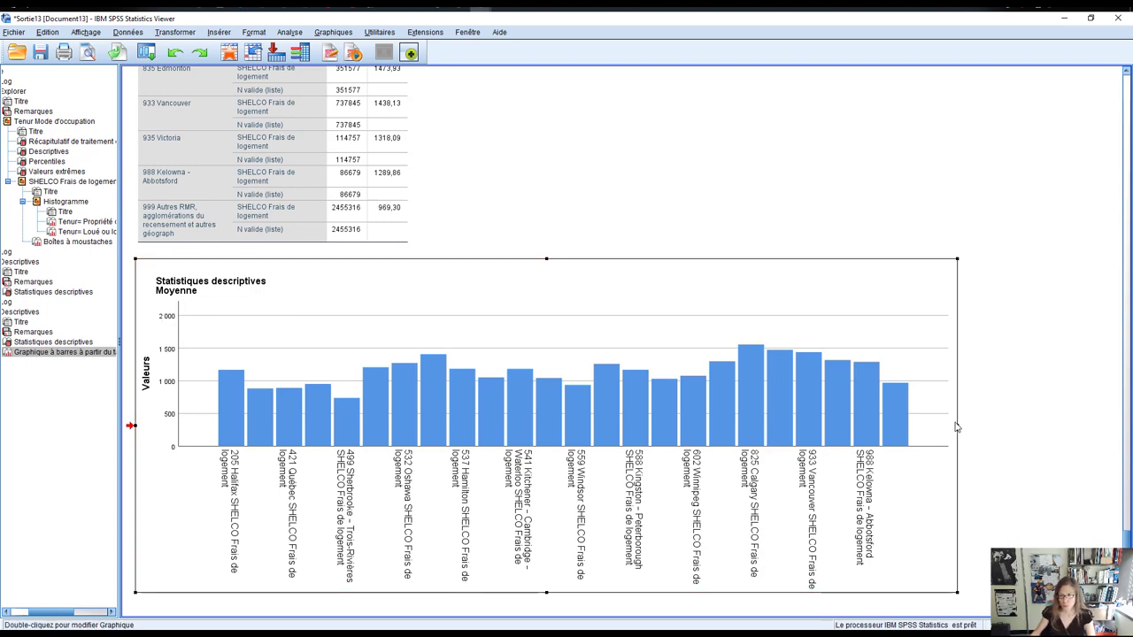
{"action": "left_click_drag", "start_coordinate": [956, 425], "coordinate": [1067, 407]}
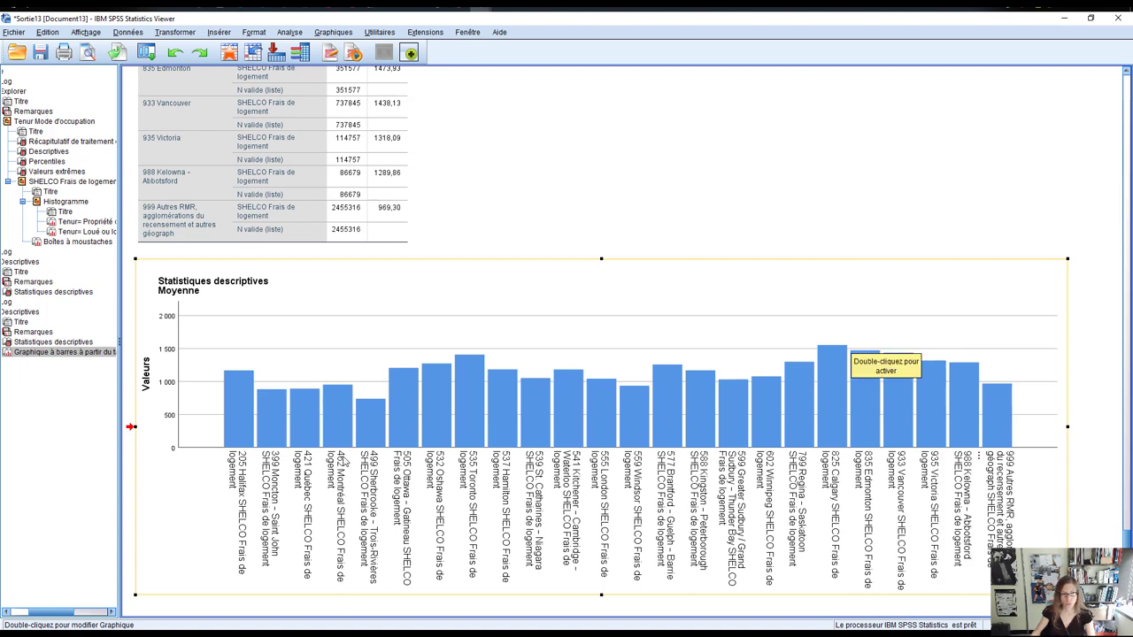
- Show data value labels on all bars of the Moyenne chart and close the chart editor
{"action": "double_click", "coordinate": [338, 414]}
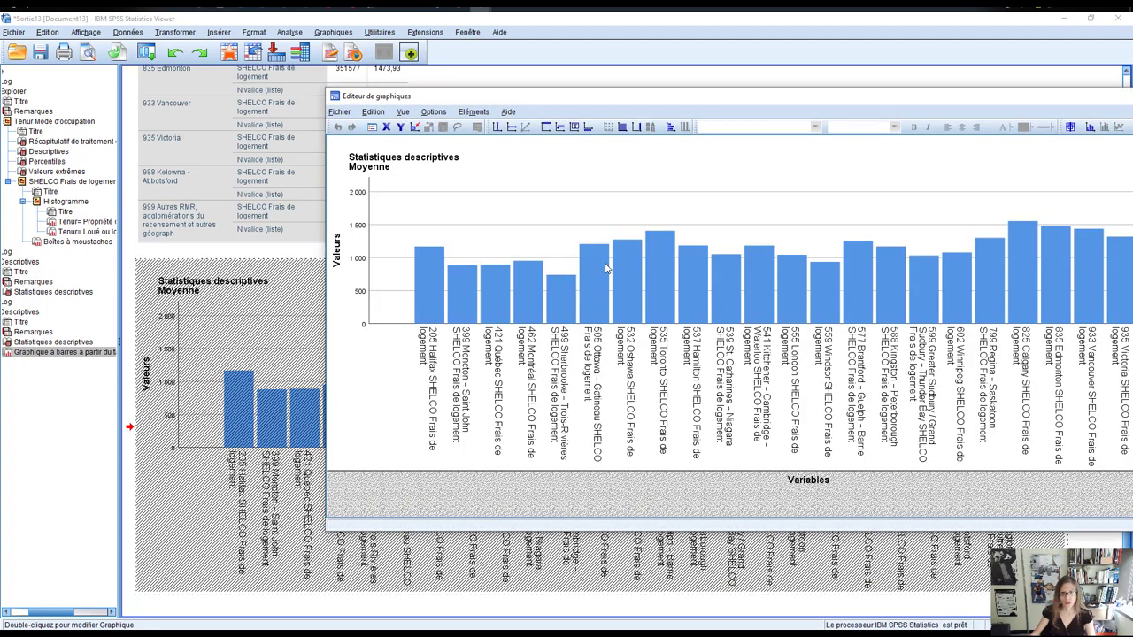
{"action": "left_click", "coordinate": [607, 268]}
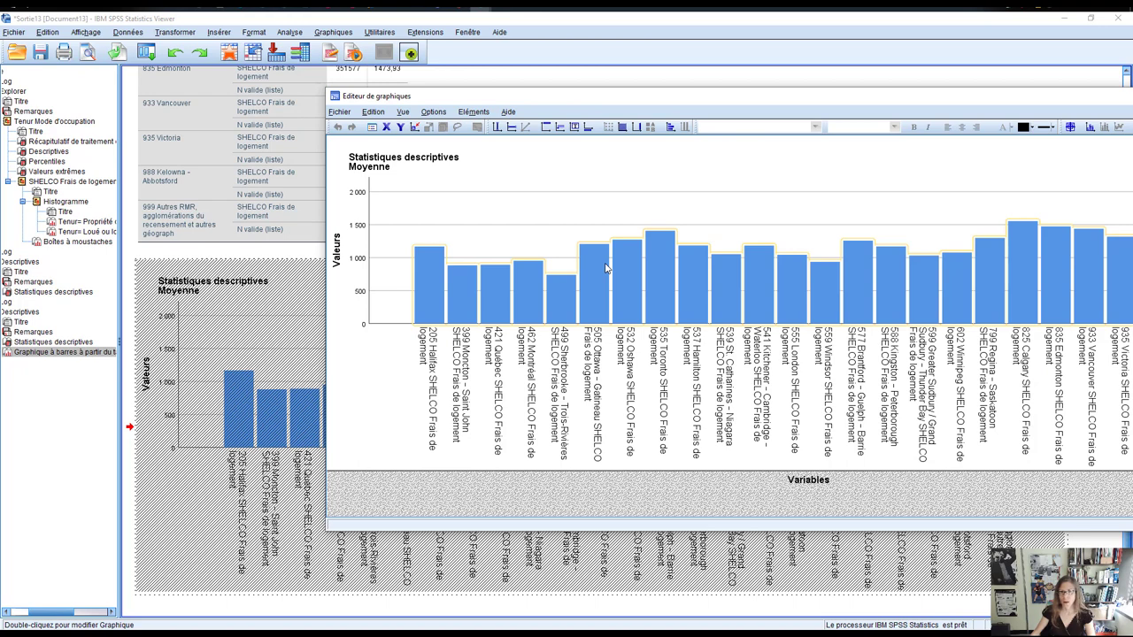
{"action": "right_click", "coordinate": [607, 268]}
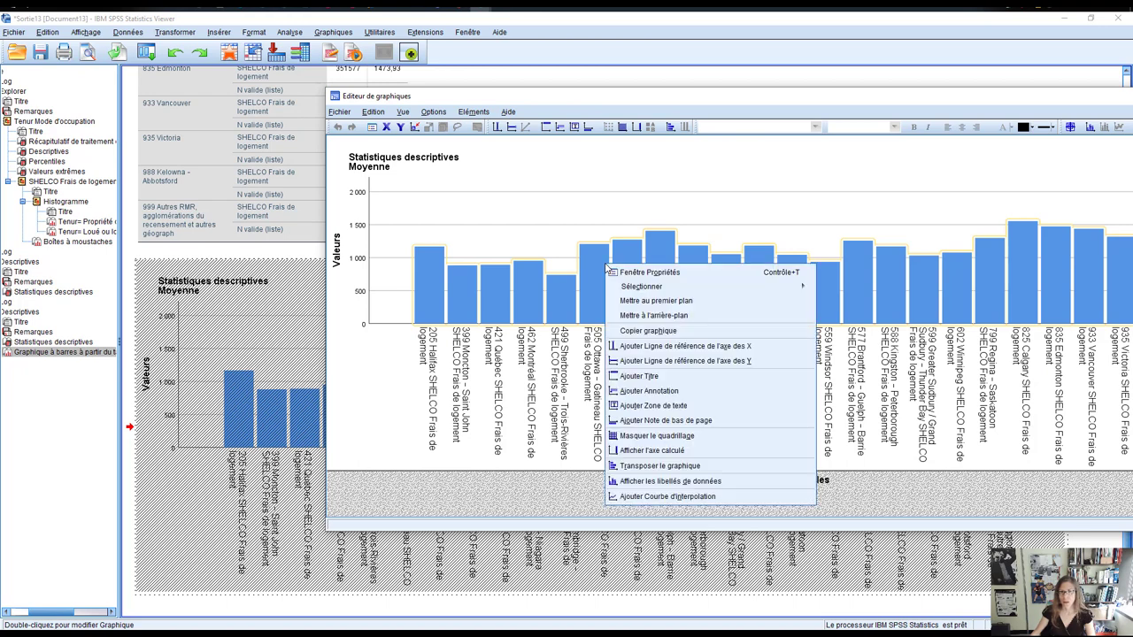
{"action": "left_click", "coordinate": [726, 484]}
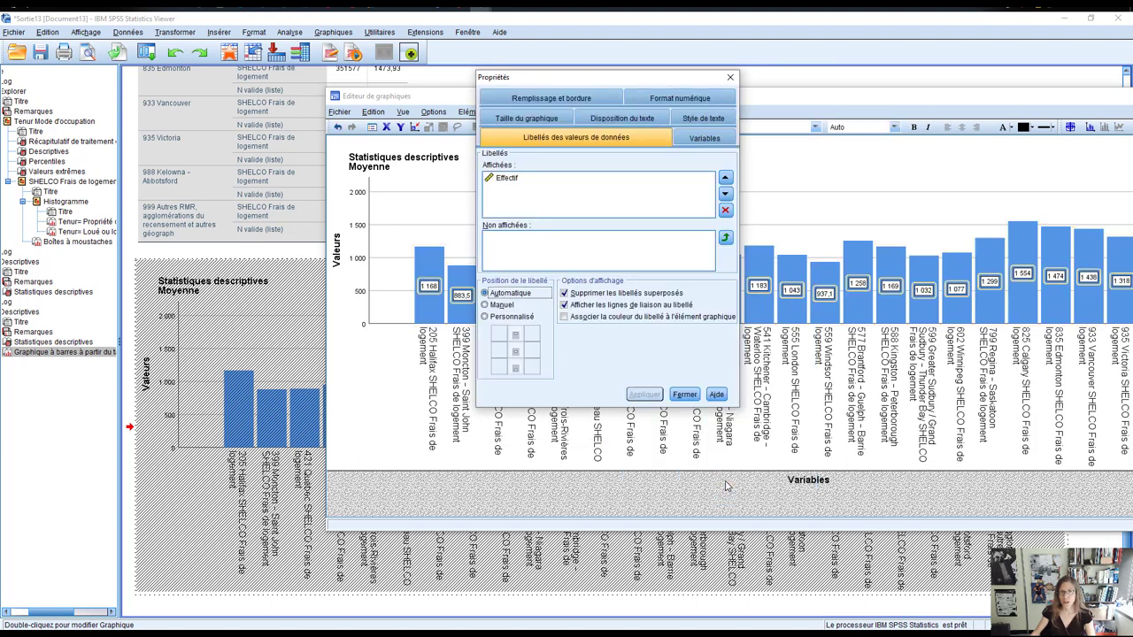
{"action": "left_click", "coordinate": [686, 394]}
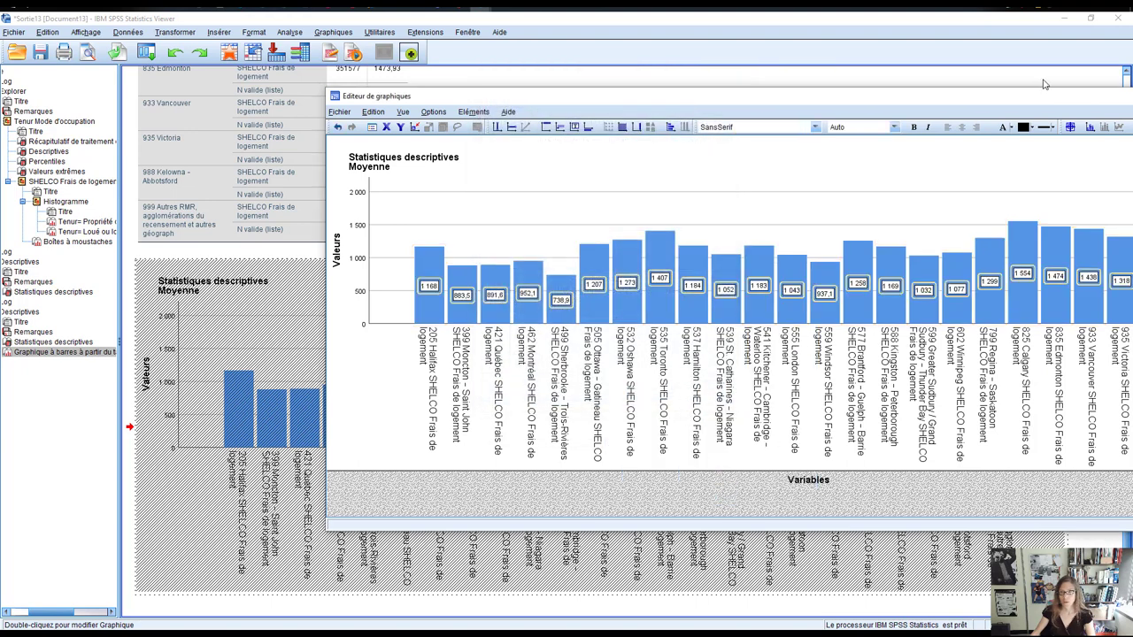
{"action": "left_click_drag", "start_coordinate": [1082, 99], "coordinate": [877, 118]}
{"action": "left_click", "coordinate": [1042, 113]}
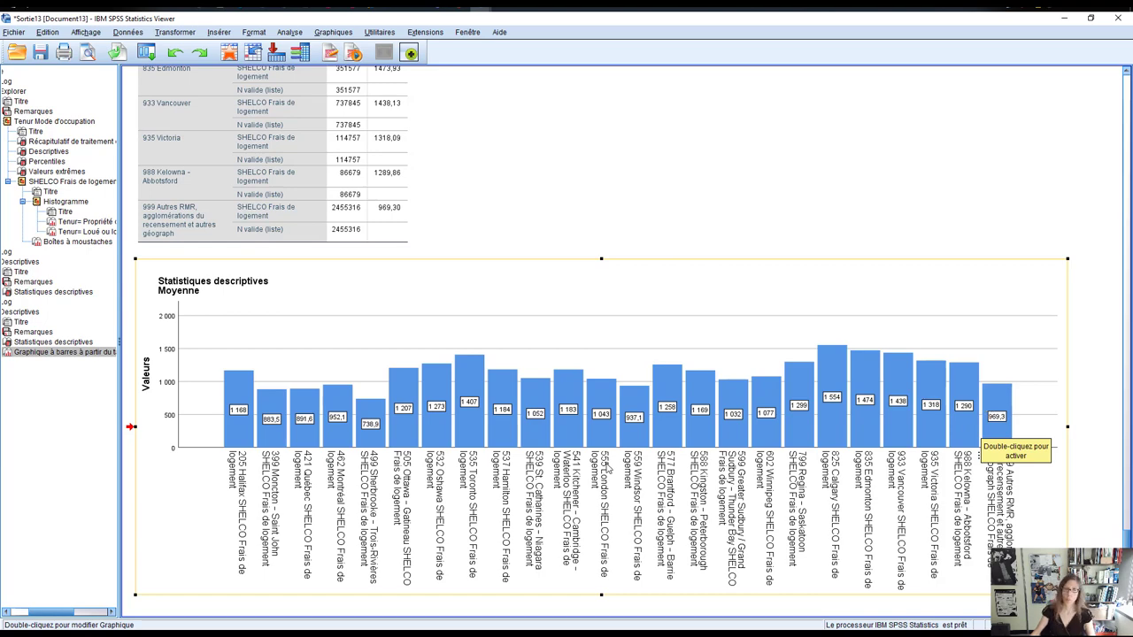
{"action": "scroll", "coordinate": [607, 467], "scroll_direction": "up", "scroll_amount": 3}
{"action": "scroll", "coordinate": [372, 336], "scroll_direction": "up", "scroll_amount": 15}
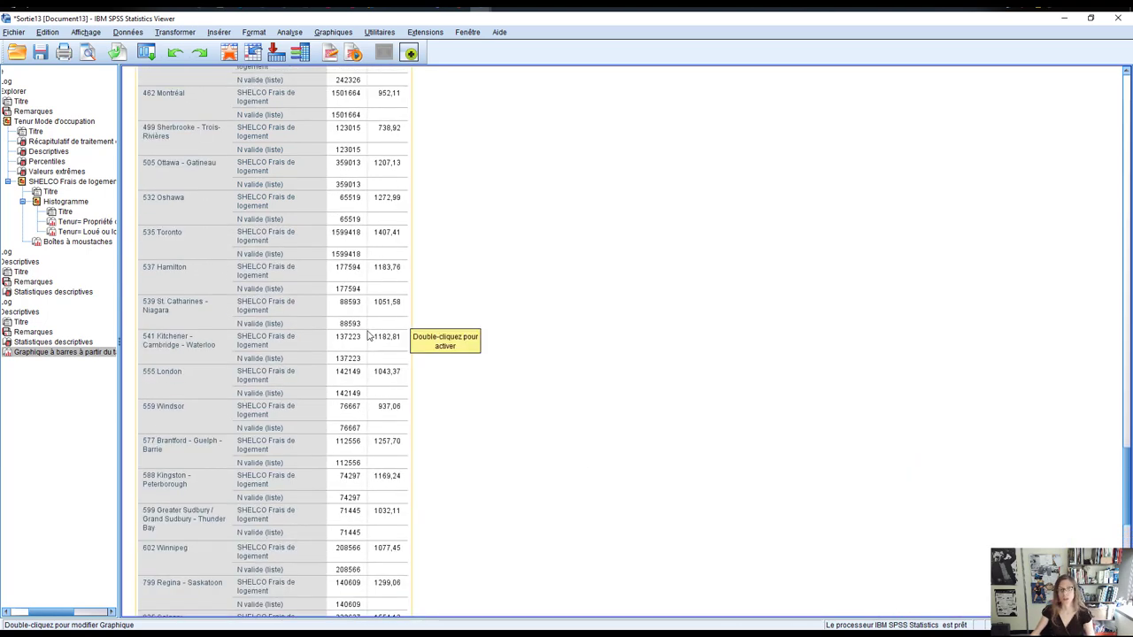
{"action": "scroll", "coordinate": [368, 336], "scroll_direction": "down", "scroll_amount": 12}
{"action": "scroll", "coordinate": [361, 338], "scroll_direction": "down", "scroll_amount": 4}
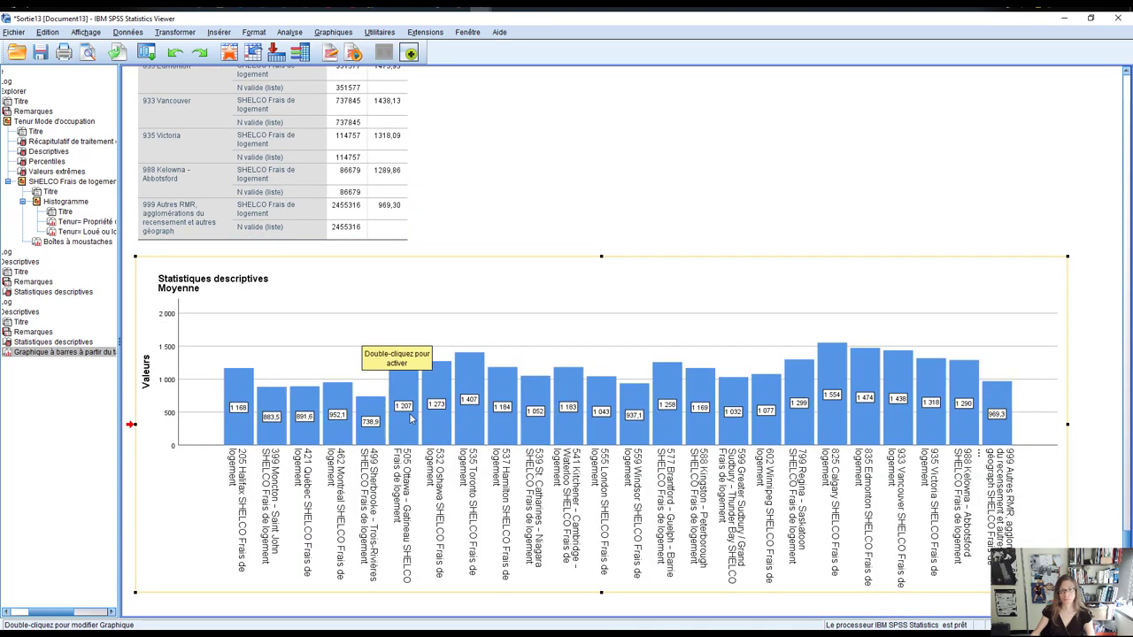